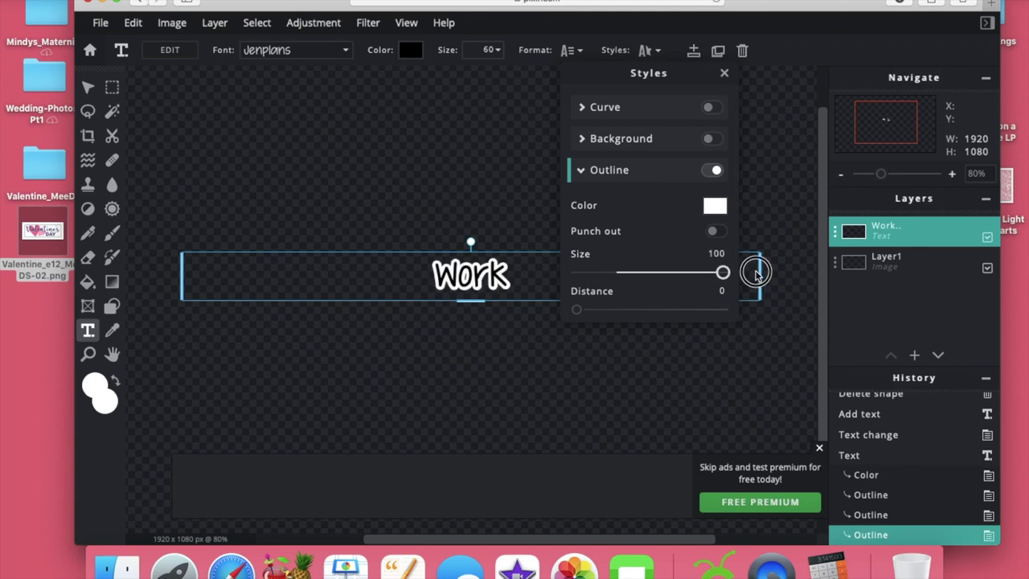
Draw a small white-filled ellipse inside the opening of the letter "o" in the outlined word "Work".
click(711, 363)
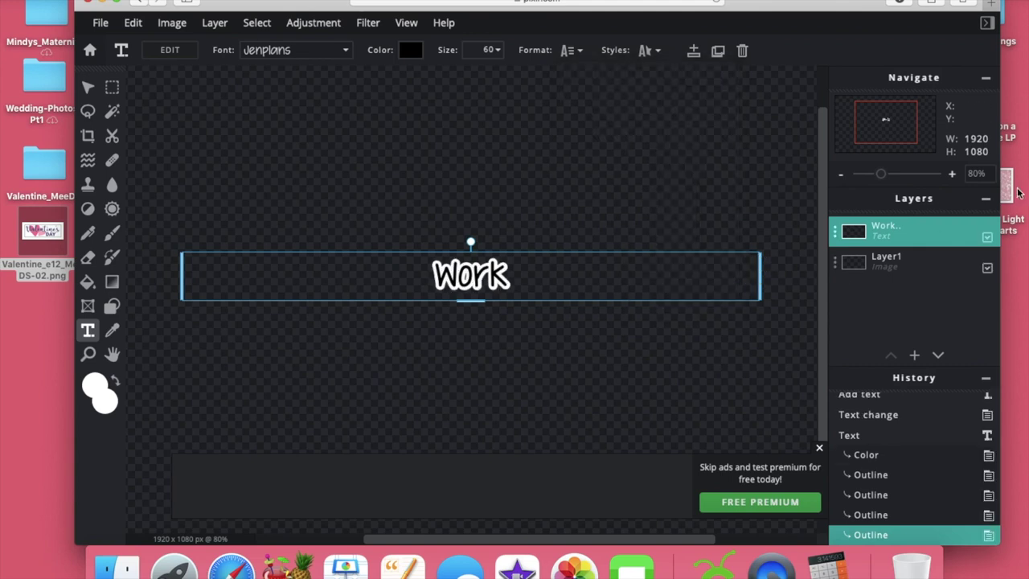
click(900, 261)
click(112, 306)
click(951, 174)
click(951, 175)
click(950, 174)
click(951, 175)
click(951, 174)
click(951, 175)
click(951, 174)
click(951, 174)
click(951, 174)
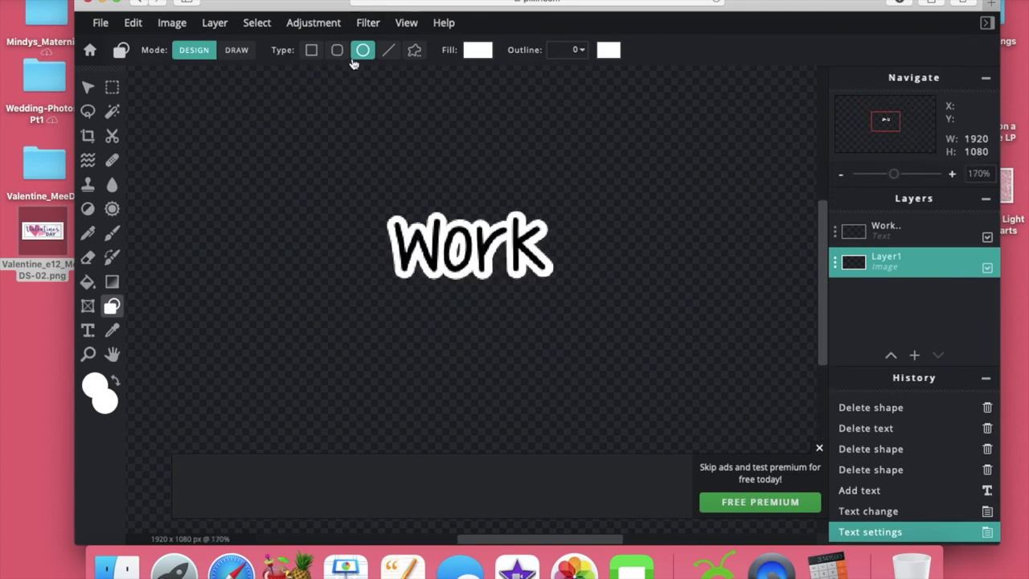
click(455, 248)
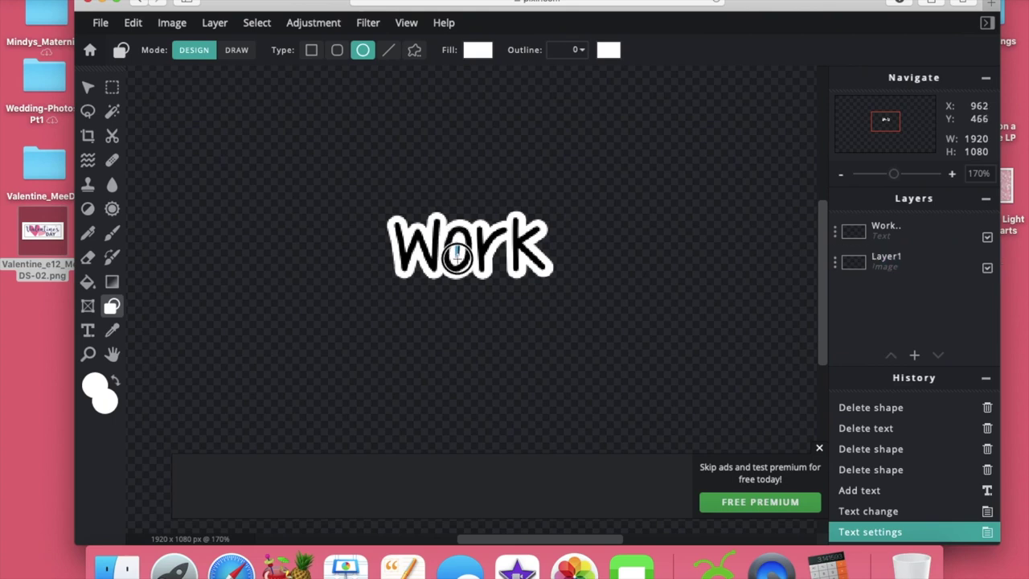
click(458, 256)
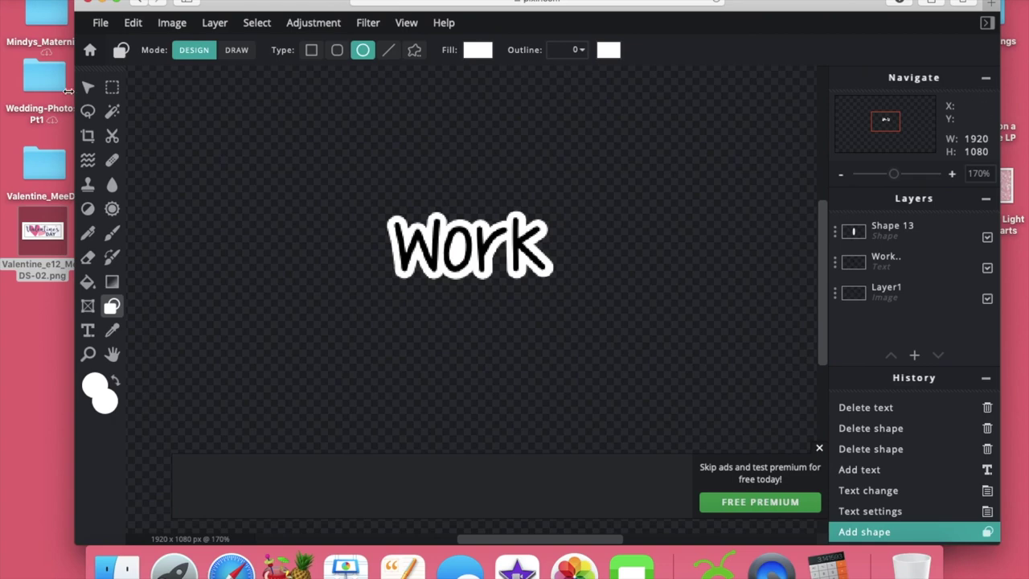
Save the image as a PNG named "Work" and download it.
click(101, 22)
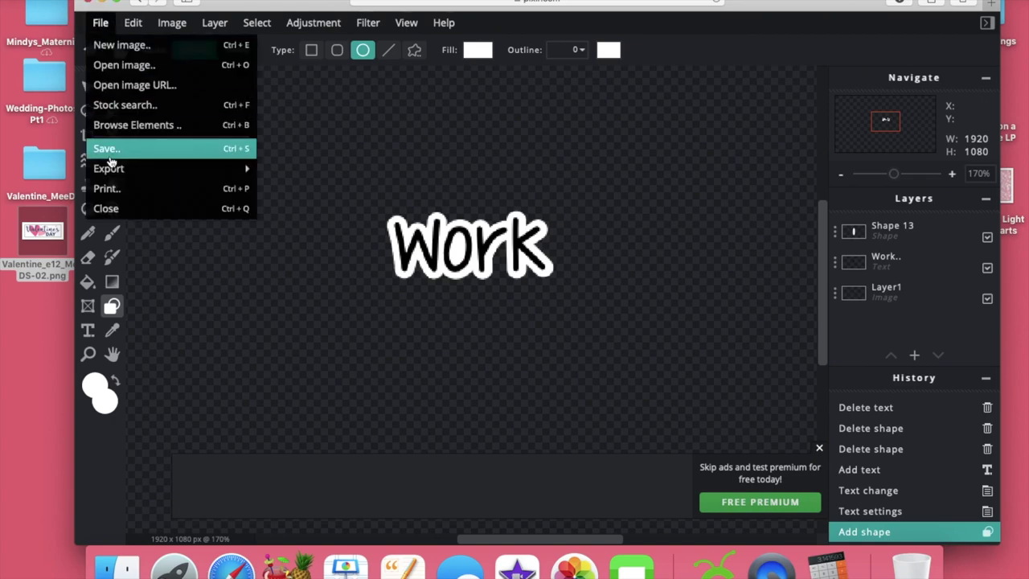
click(109, 156)
double_click(590, 201)
text(Wo)
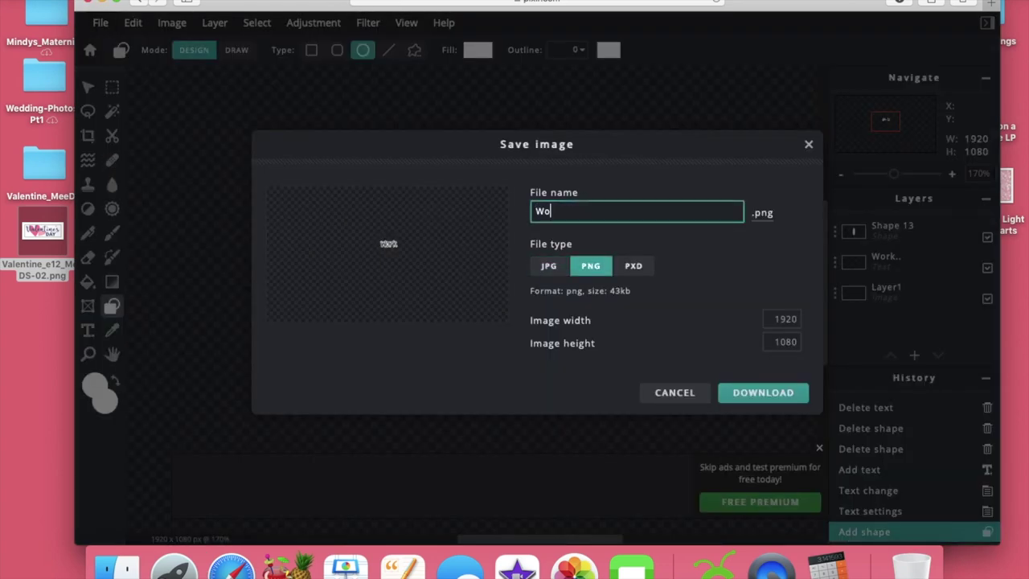
text(rk)
click(768, 393)
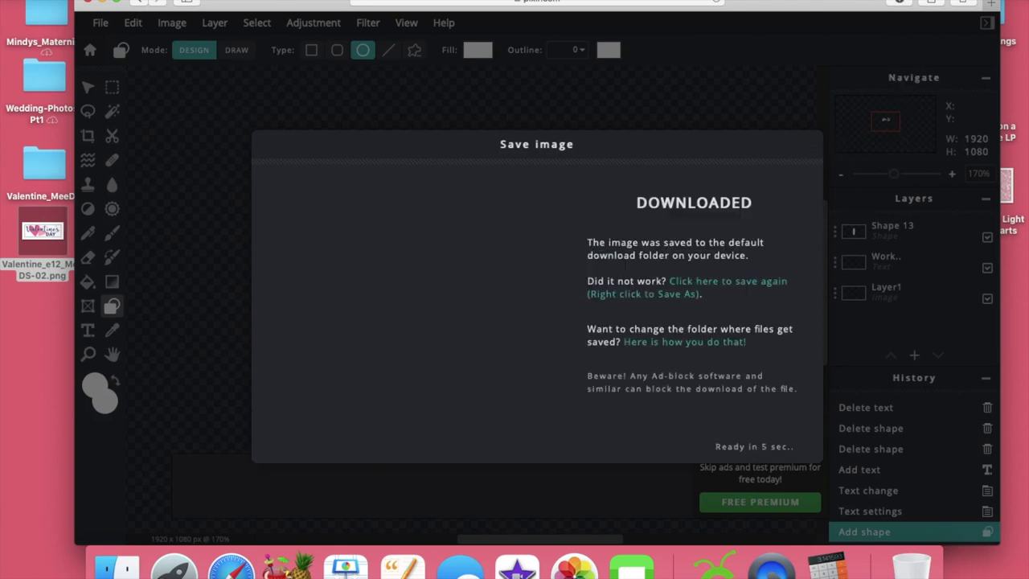
Switch to Cricut Design Space and load Work.png from the Downloads folder as a new image upload.
click(110, 4)
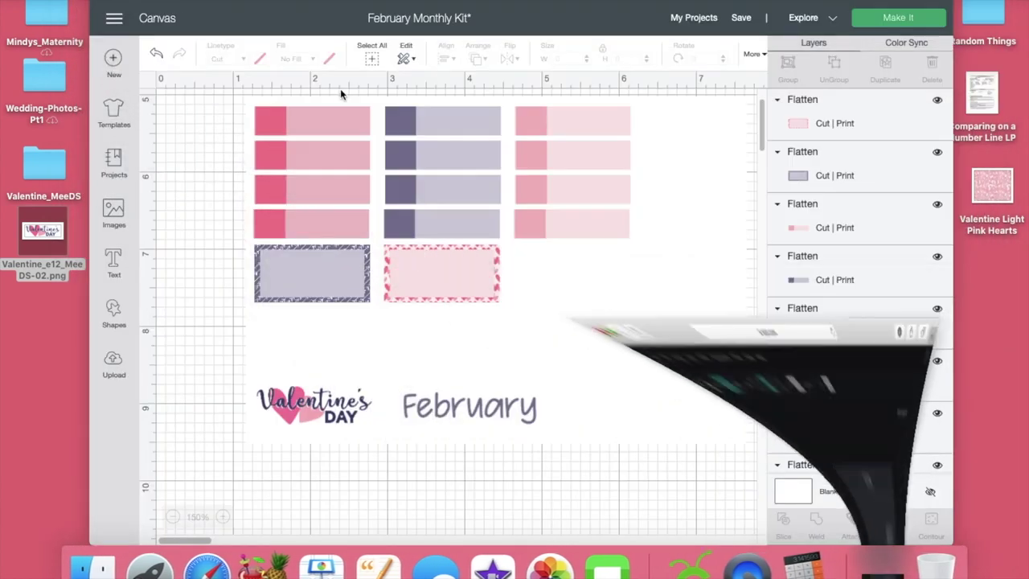
click(113, 364)
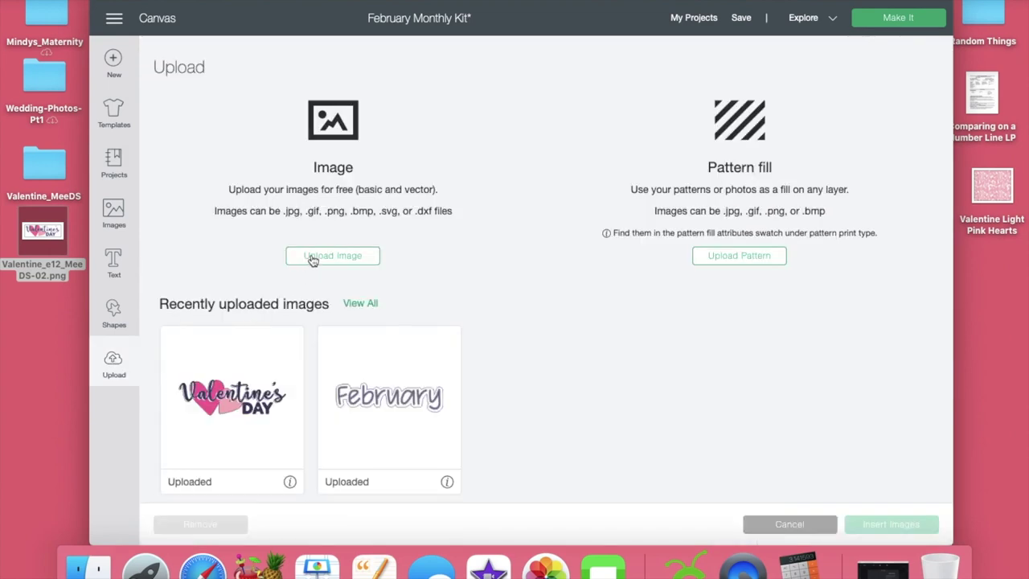
click(313, 258)
click(507, 282)
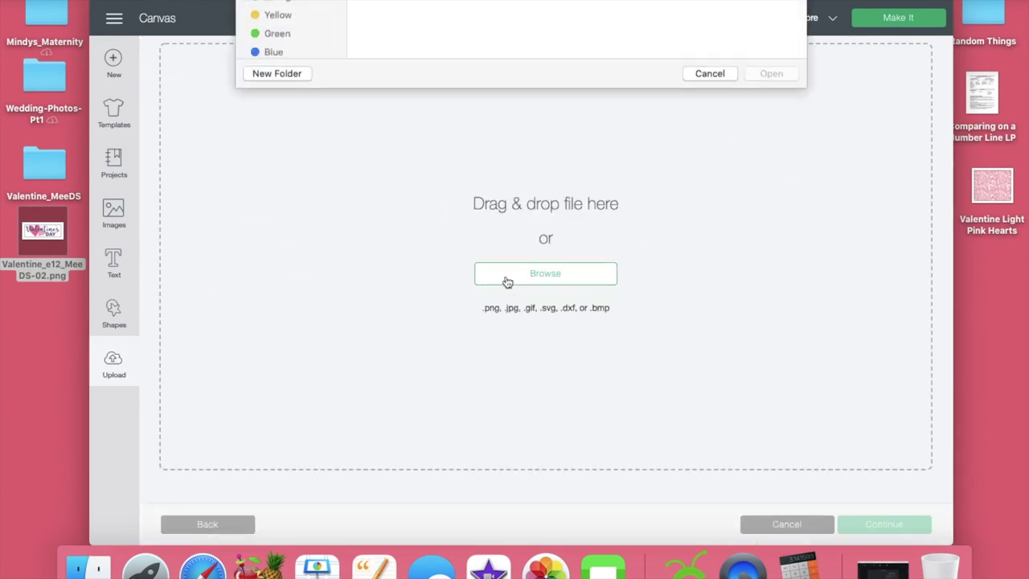
click(734, 127)
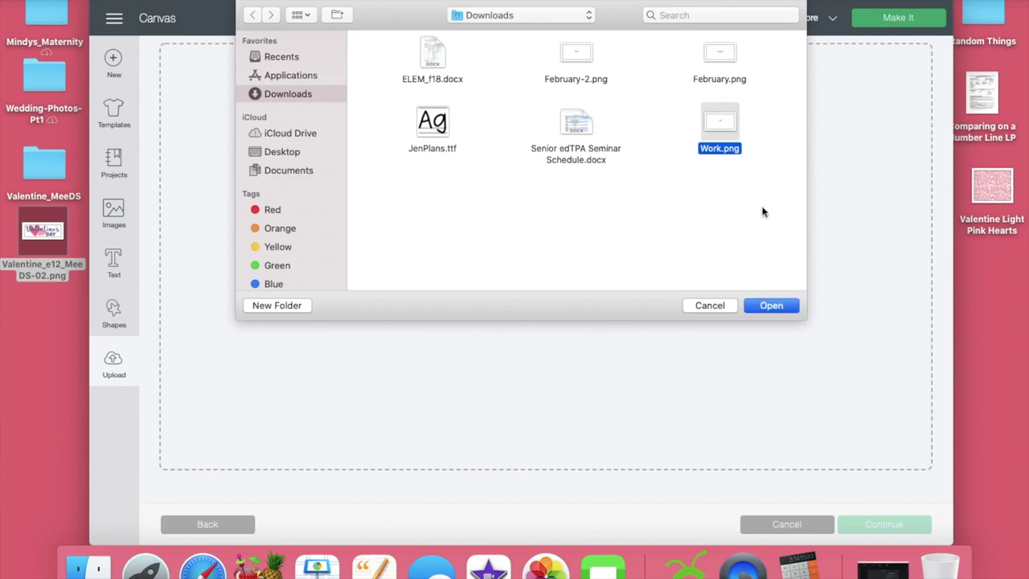
click(768, 305)
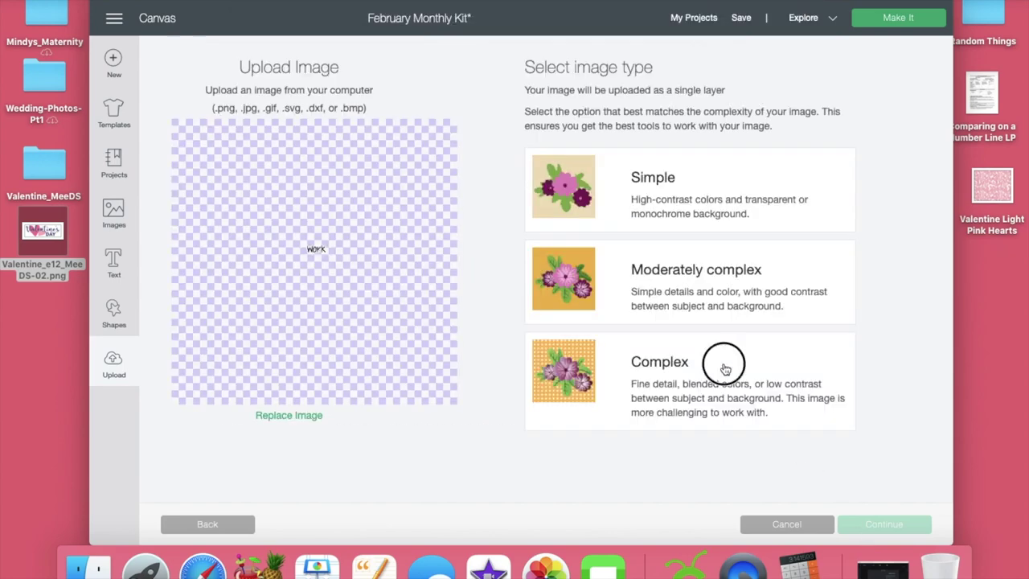
Save the upload as a Complex, Print Then Cut image named Work and insert it onto the canvas.
click(725, 369)
click(884, 524)
click(884, 524)
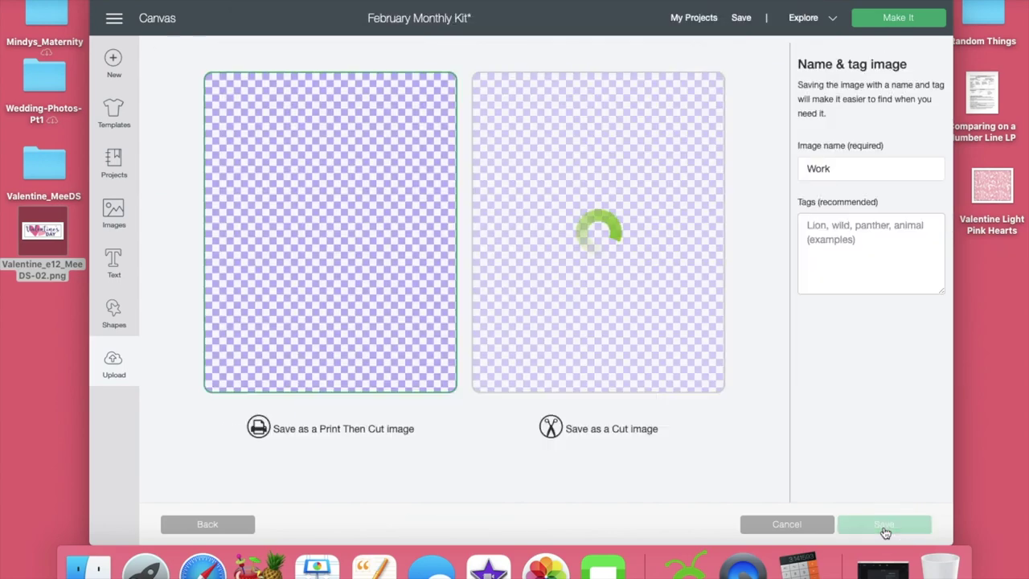
click(884, 524)
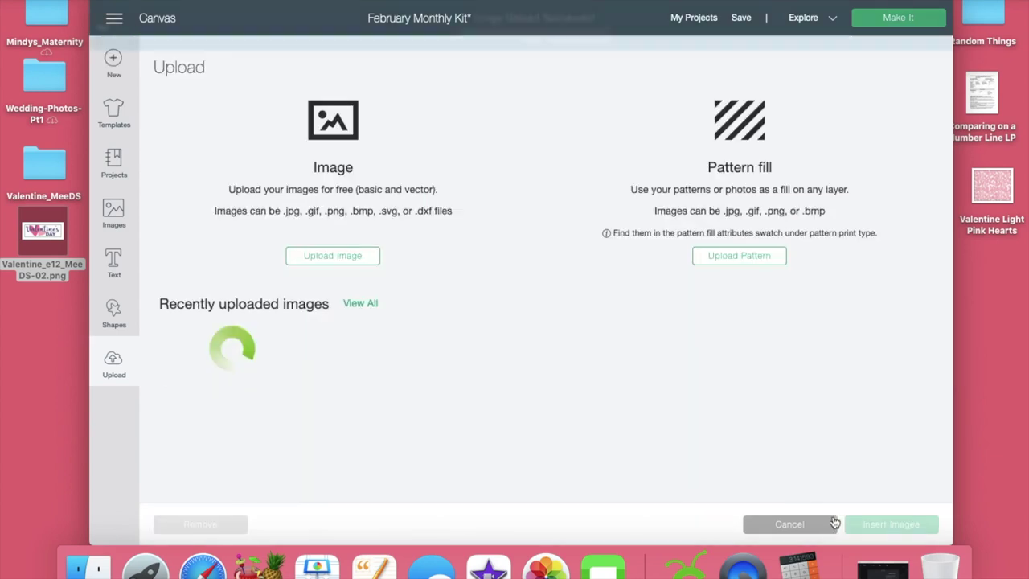
click(862, 531)
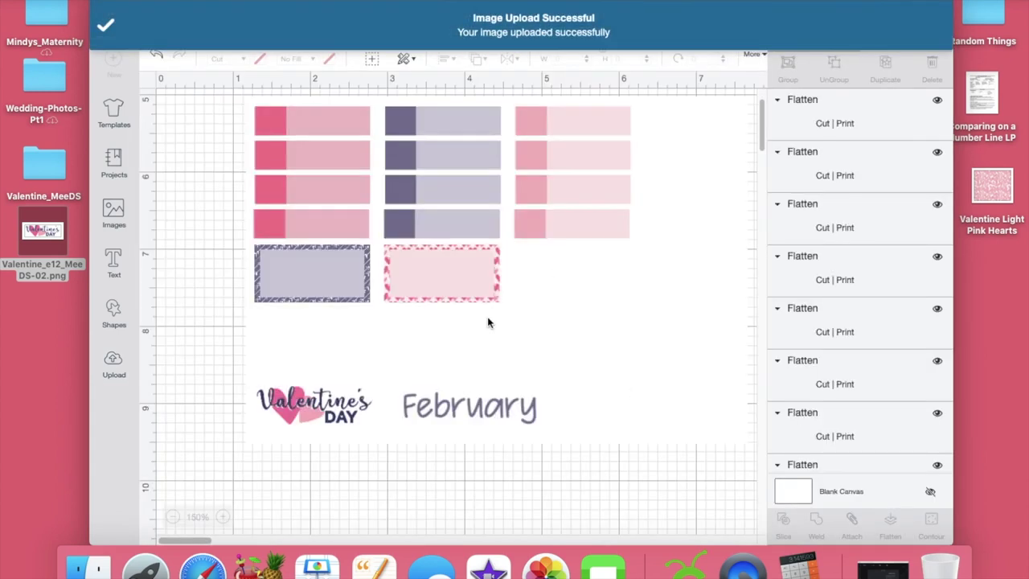
Move the Work image into the blank area beside the pink dashed box and set its height to 0.201".
scroll(487, 323, down, 3)
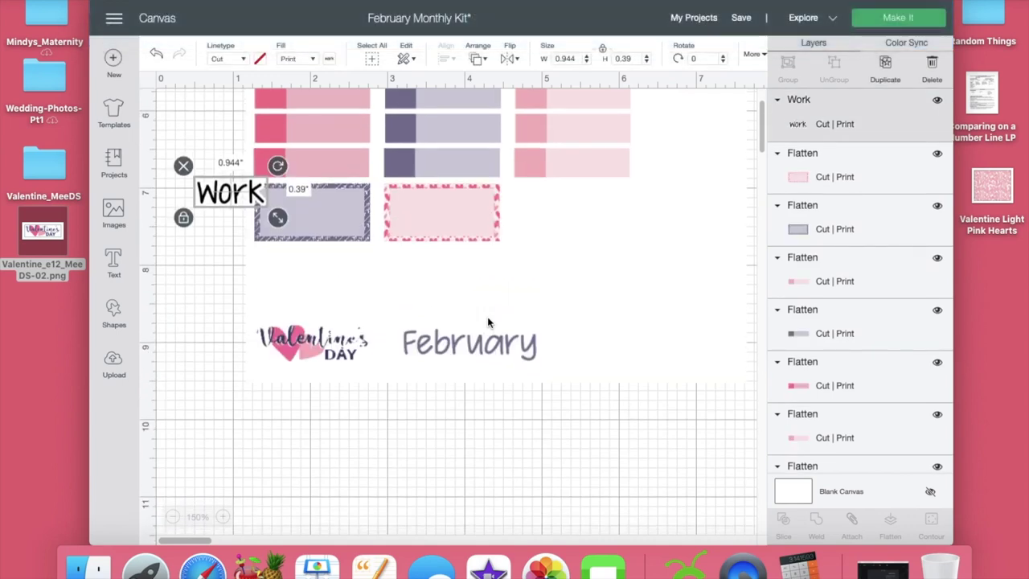
click(311, 353)
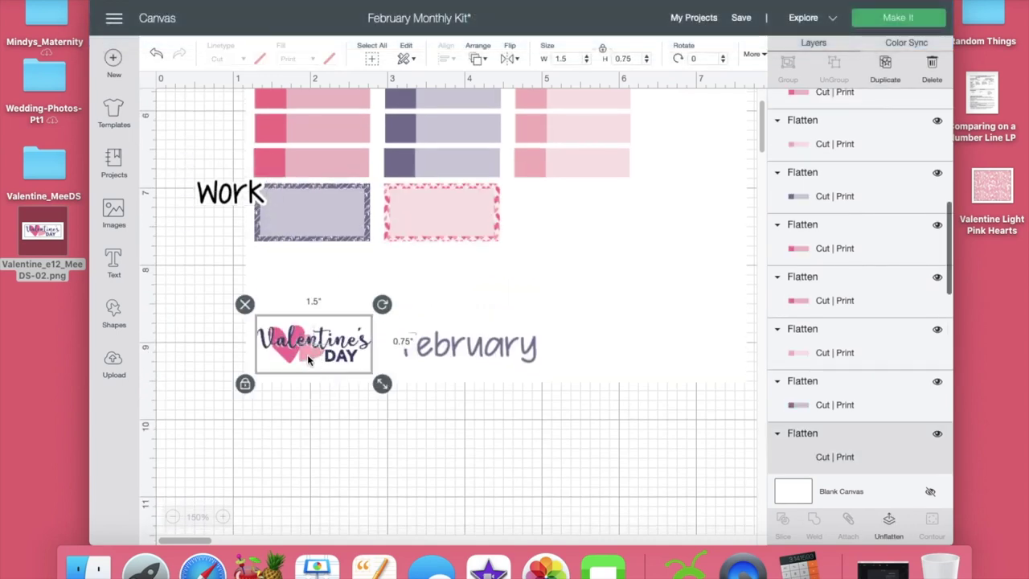
drag(225, 201, 551, 255)
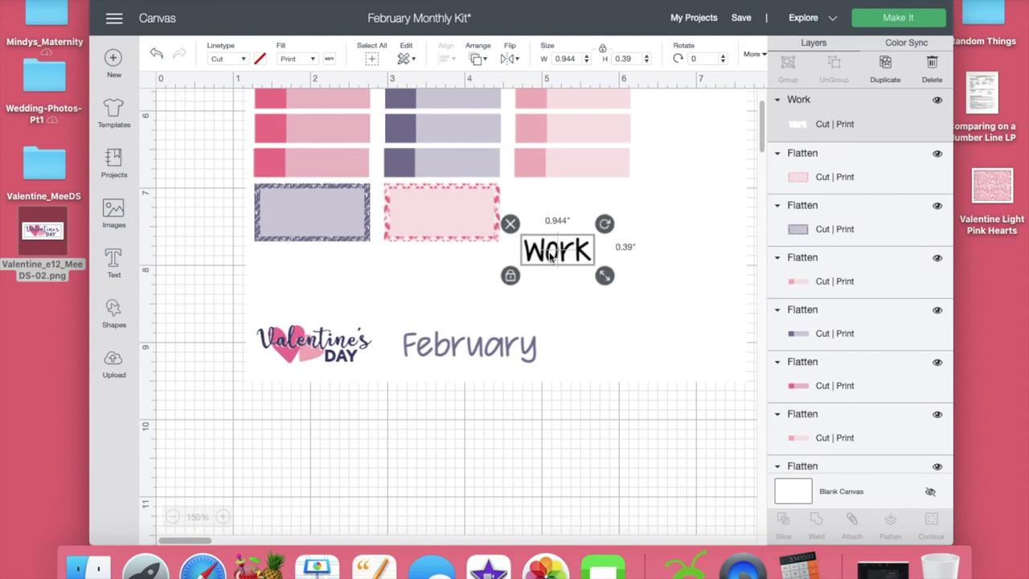
click(576, 62)
click(631, 59)
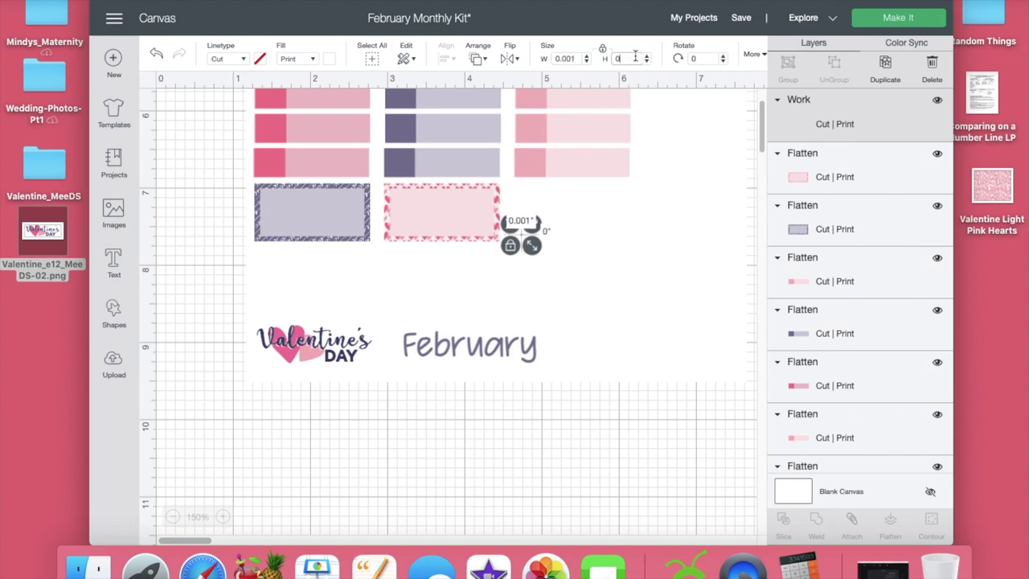
text(.201)
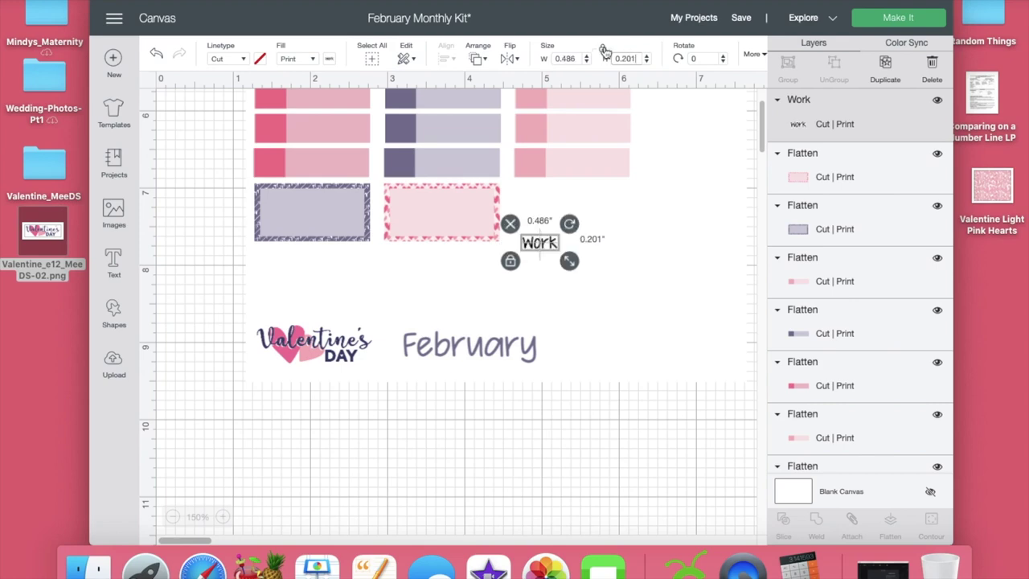
Move the Work image farther from the pink dashed box and try a height of 0.3" before settling on 0.25".
click(559, 455)
drag(532, 249, 584, 230)
click(643, 56)
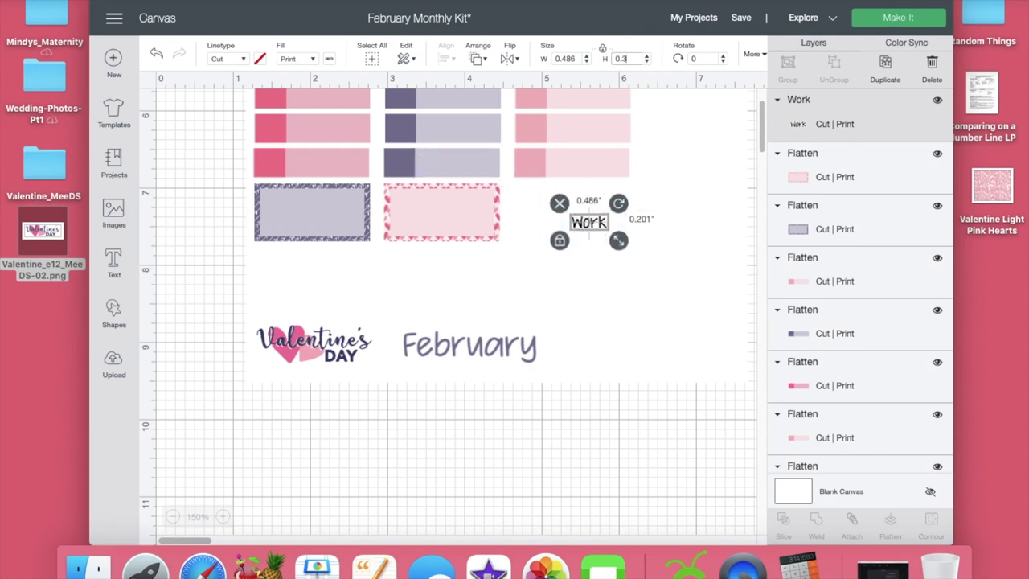
text(0.3)
key(Return)
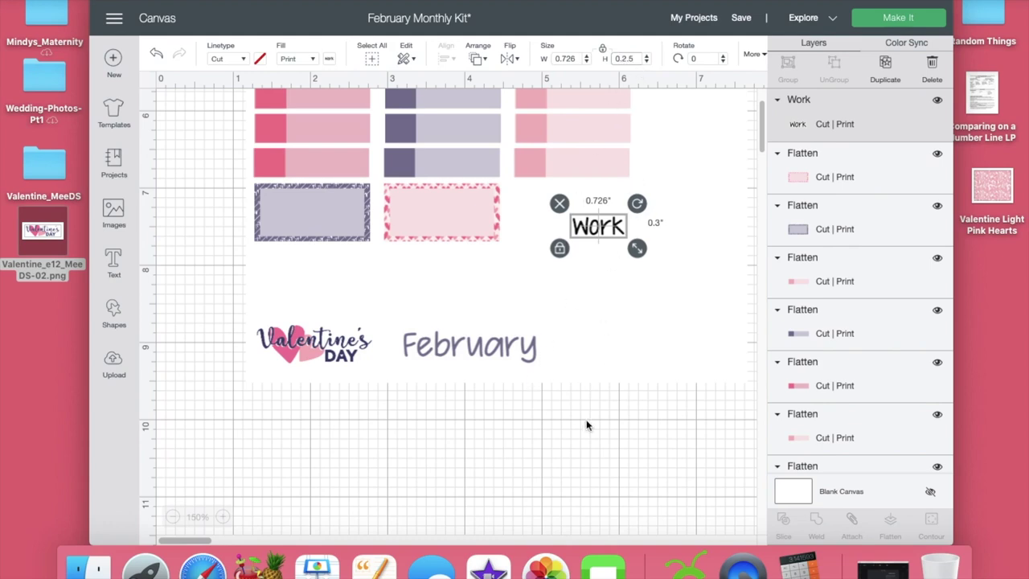
key(Return)
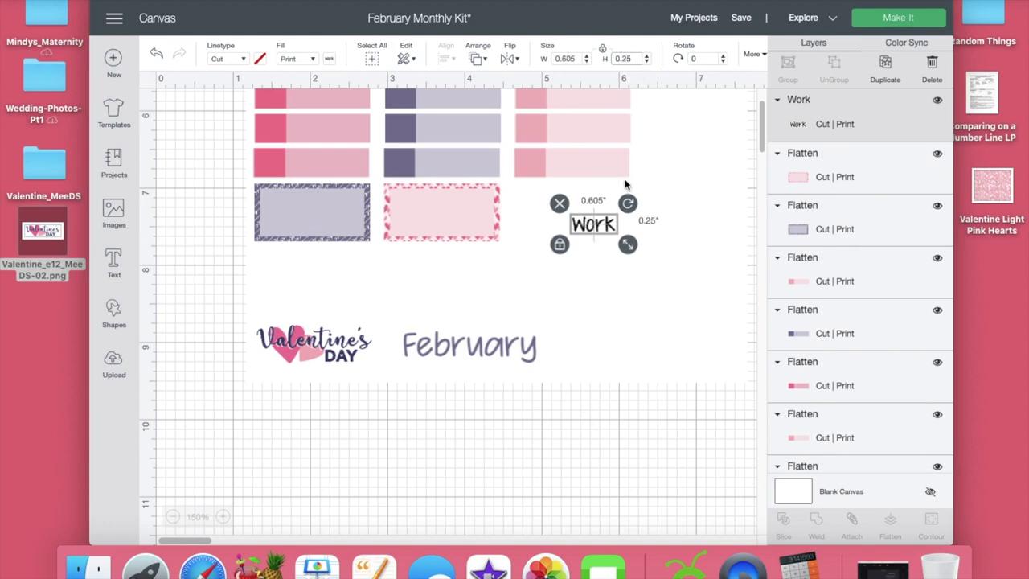
Test the Work image over the lowest light pink label, then place it beside the top light pink label.
drag(596, 227, 588, 163)
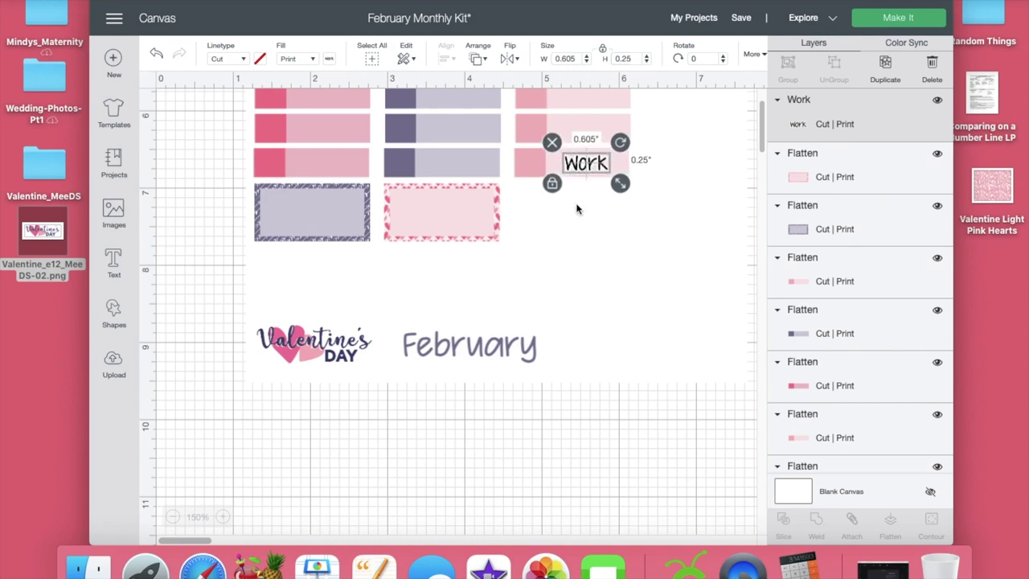
scroll(576, 209, right, 2)
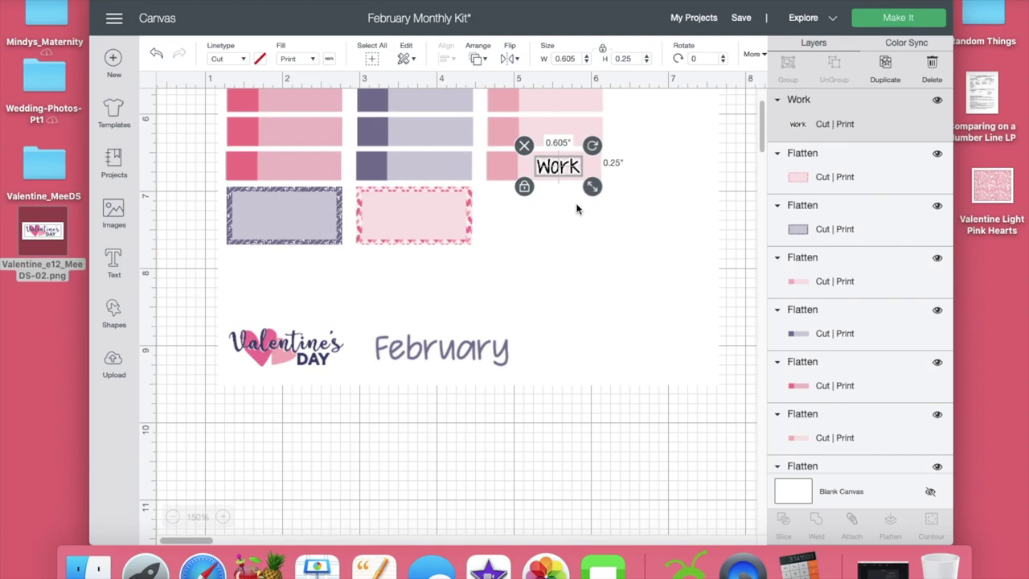
drag(563, 169, 621, 155)
scroll(623, 225, up, 4)
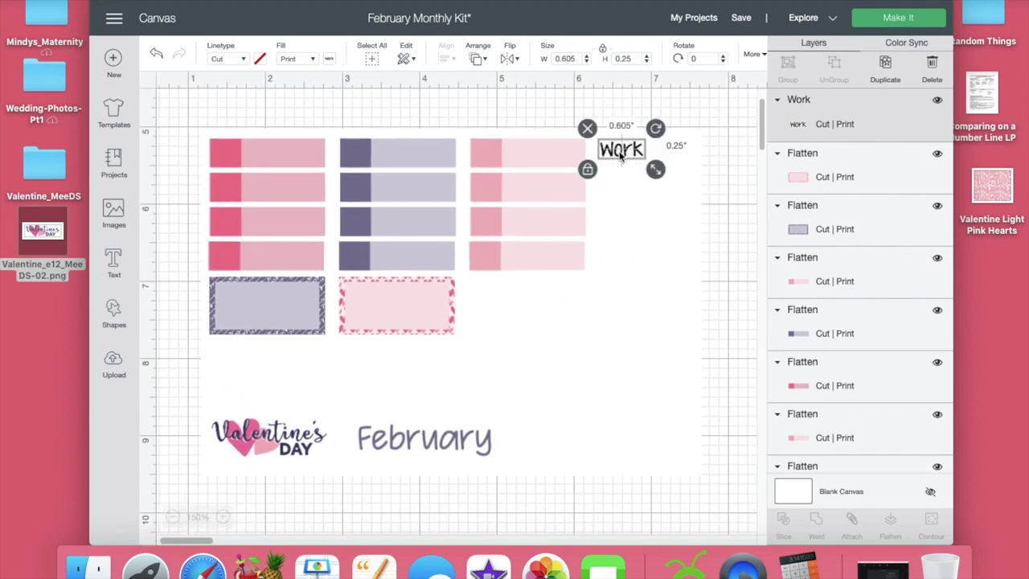
Duplicate the Work image and place the copy directly below the original.
key(super+d)
mouse_move(623, 165)
mouse_down()
mouse_move(611, 161)
mouse_move(606, 177)
mouse_up()
click(597, 110)
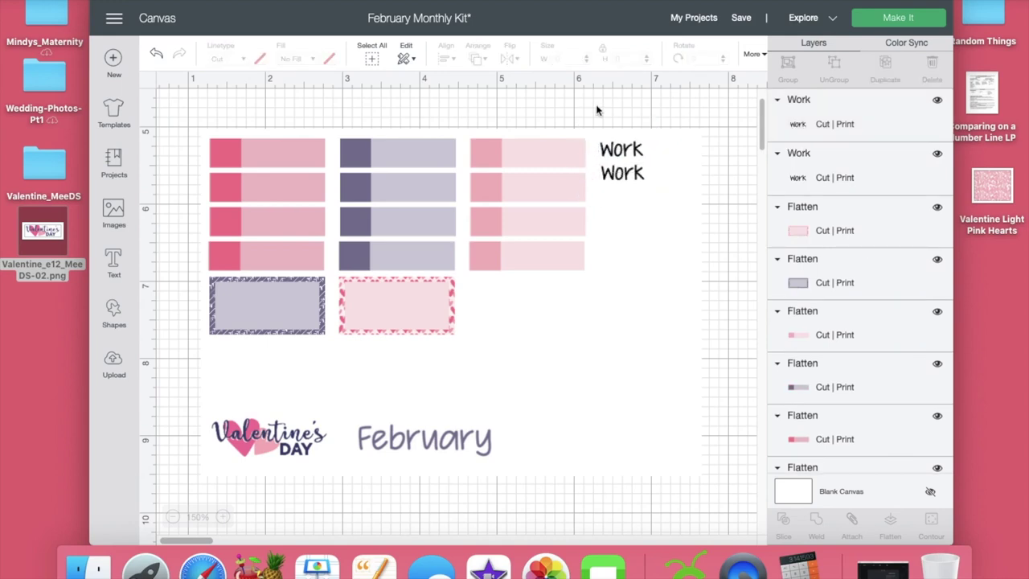
click(609, 176)
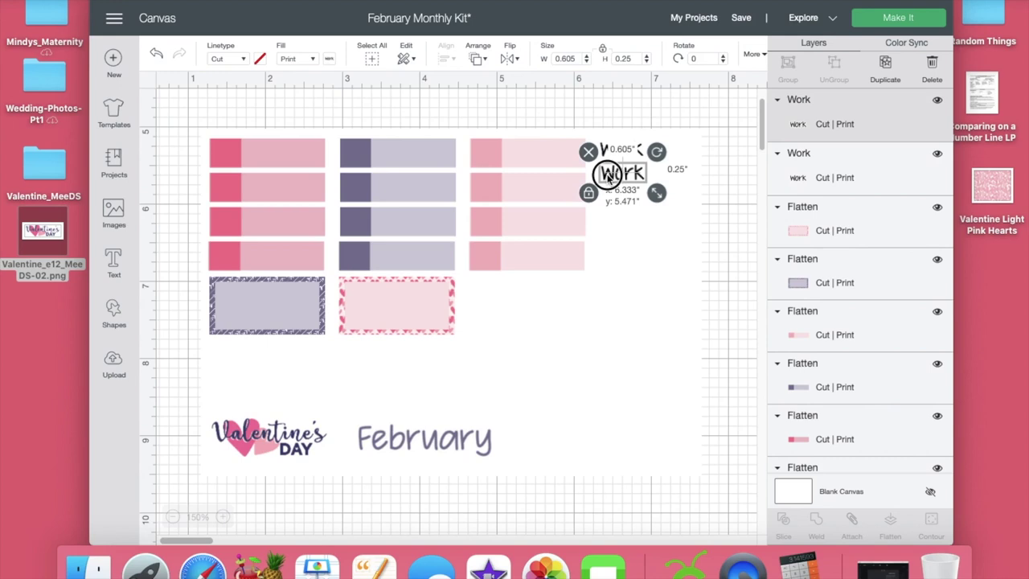
click(606, 124)
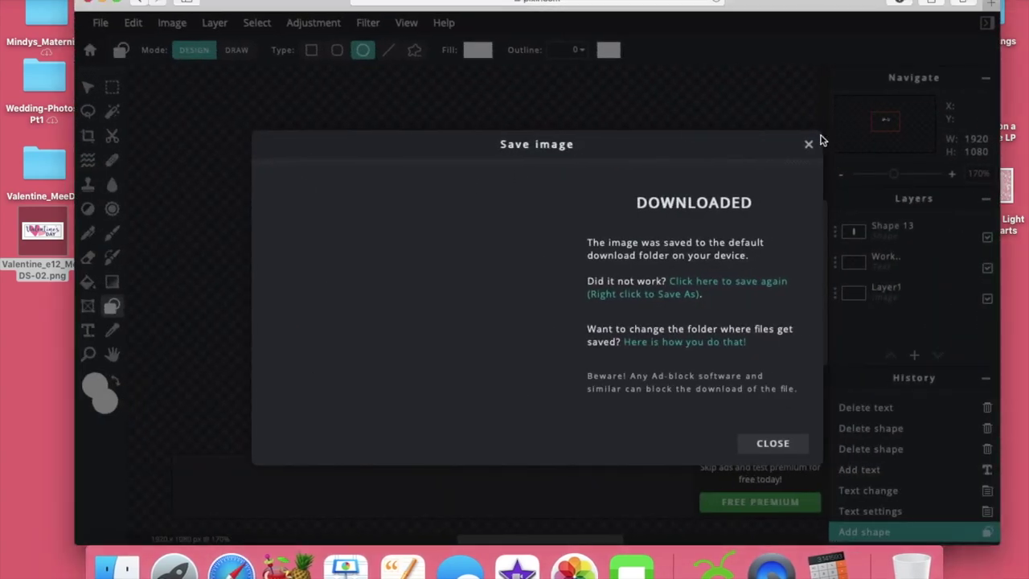
Back in Pixlr, dismiss the save dialog and delete the Shape 13 and Work text layers.
click(808, 144)
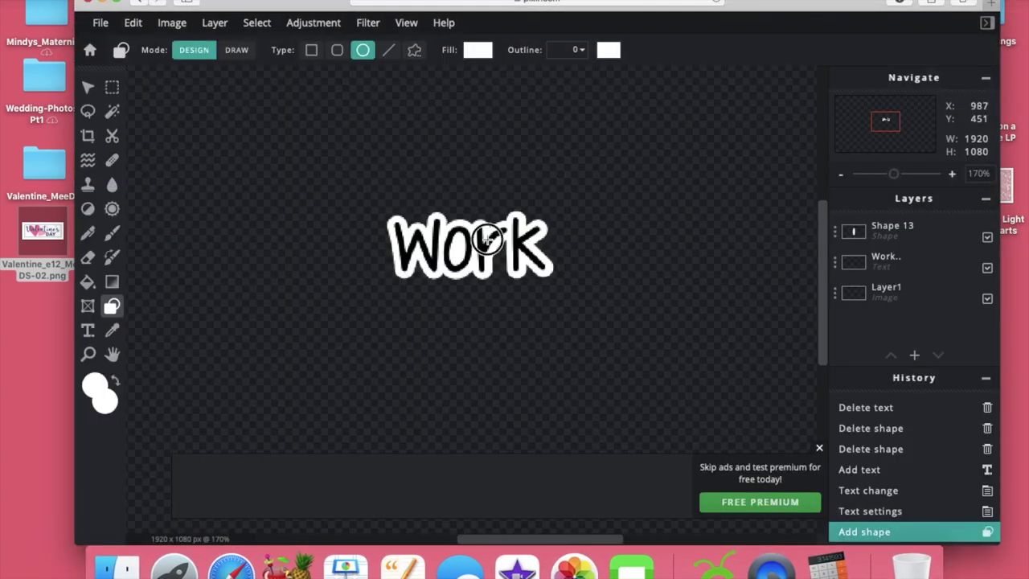
click(889, 229)
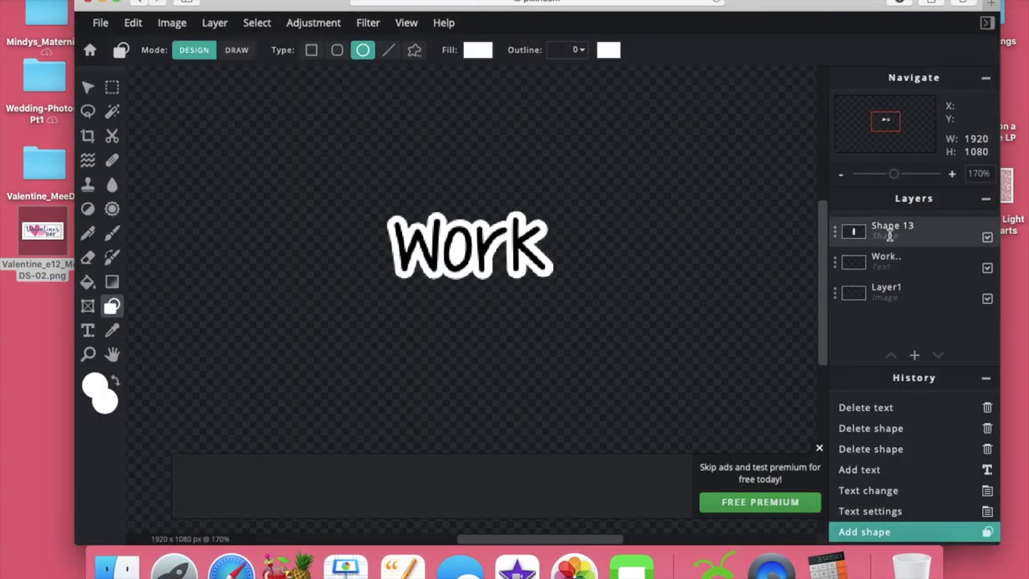
key(Delete)
click(841, 174)
click(474, 258)
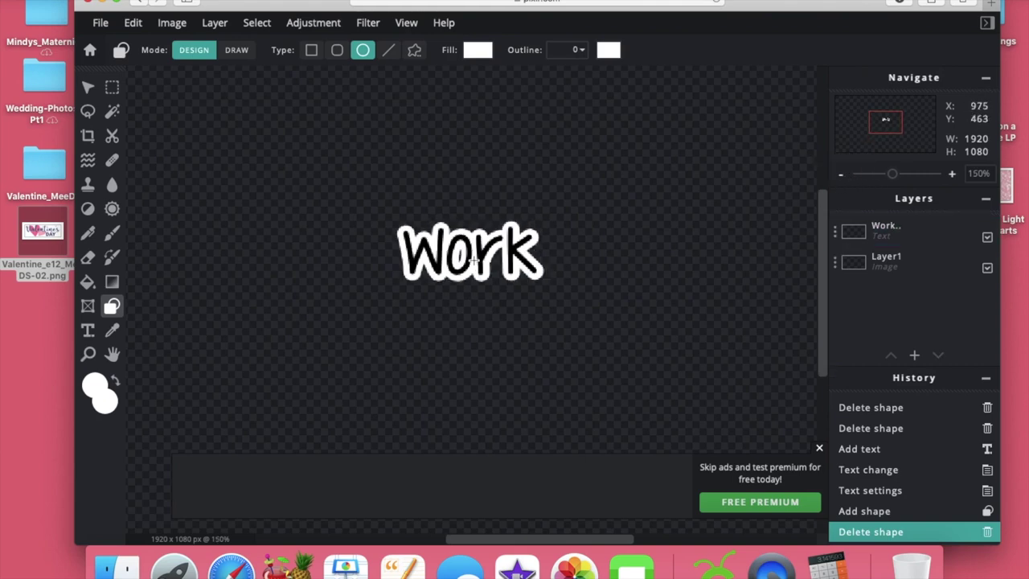
click(878, 228)
key(Delete)
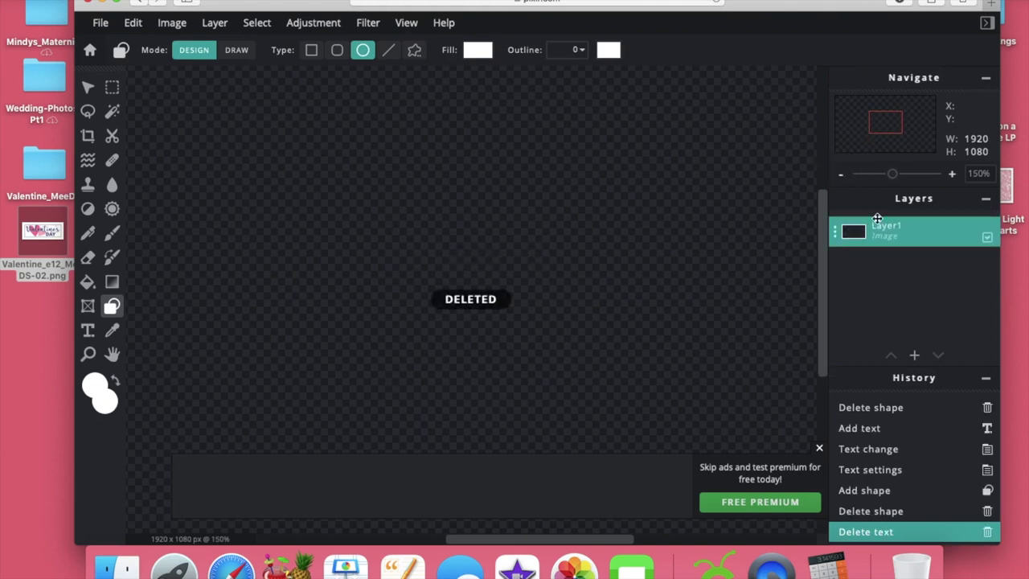
Add a text layer in the middle of the canvas reading "Church".
click(841, 174)
click(840, 173)
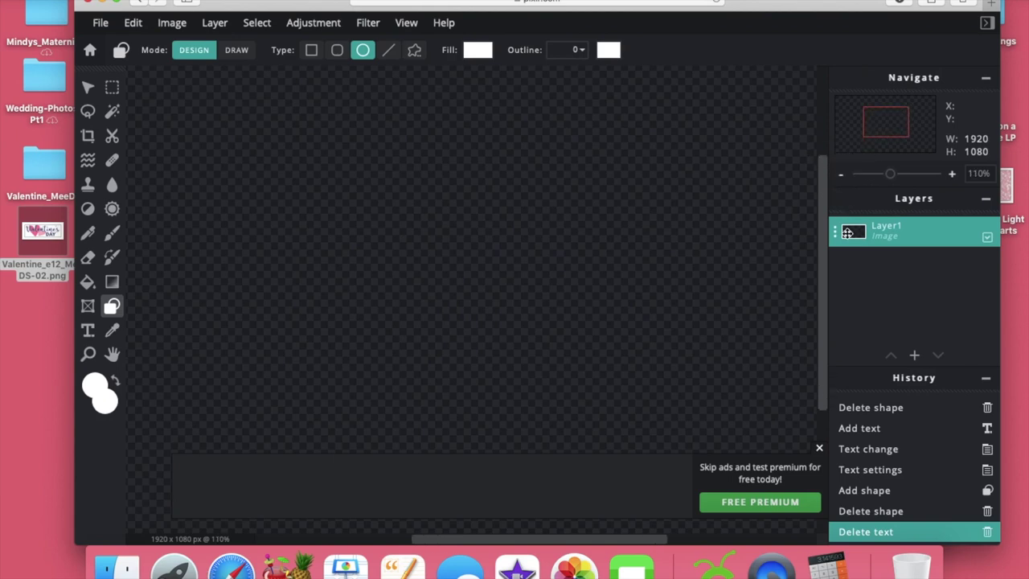
click(88, 330)
click(490, 238)
click(638, 320)
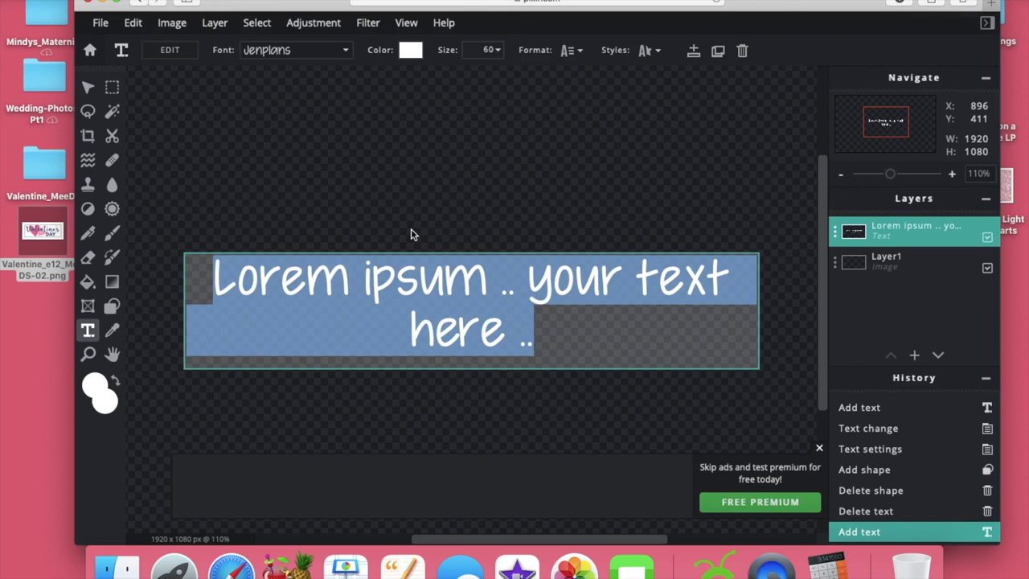
text(Church)
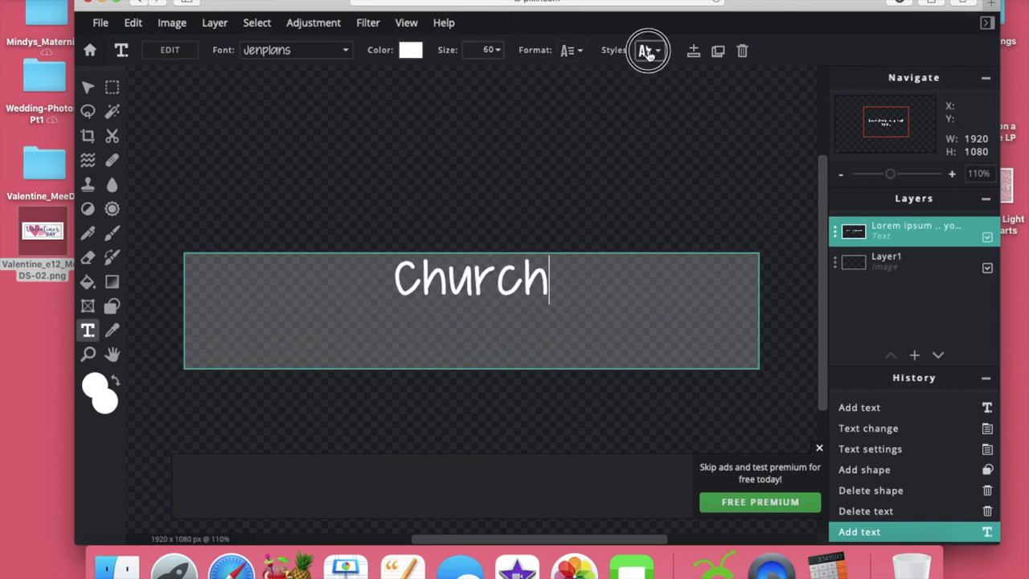
Set the Church text color to black (#000000).
click(648, 50)
click(411, 50)
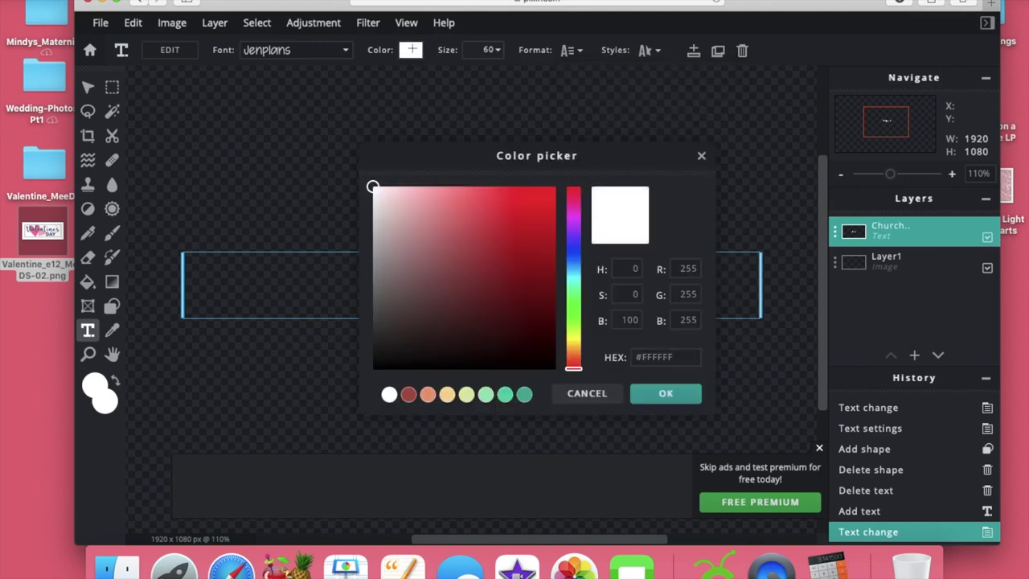
click(701, 155)
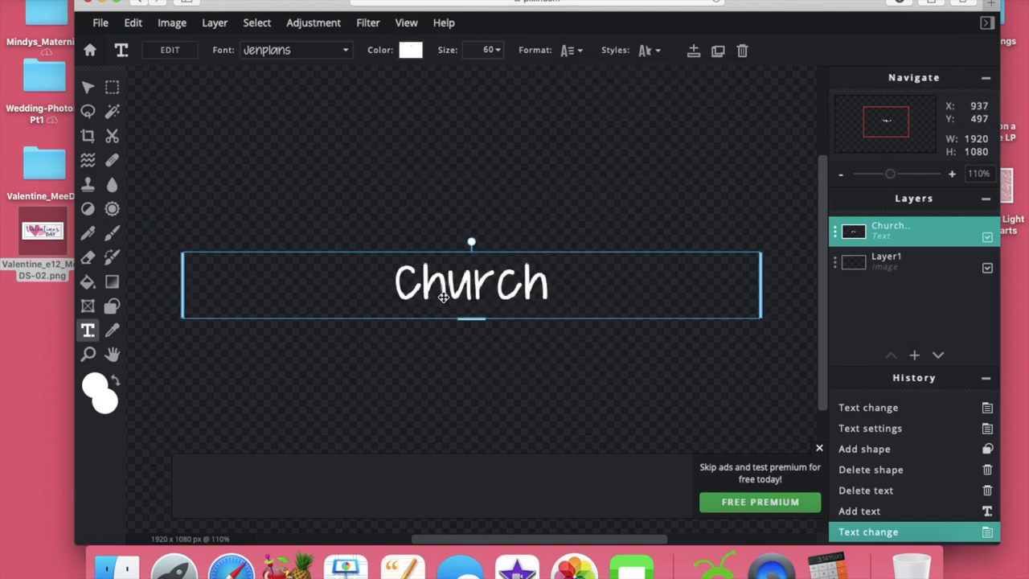
click(410, 50)
ctrl+click(420, 361)
click(425, 364)
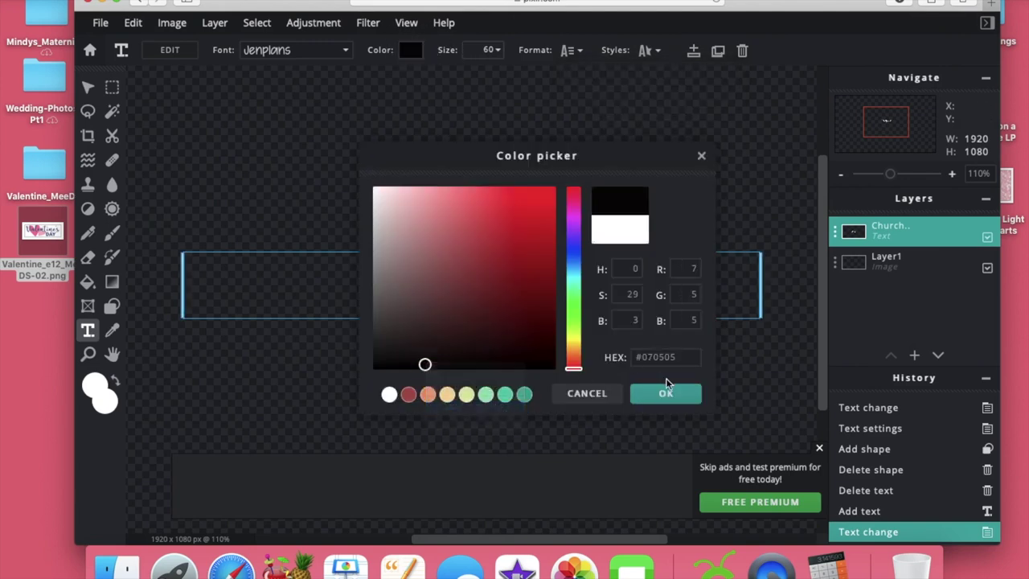
key(super+s)
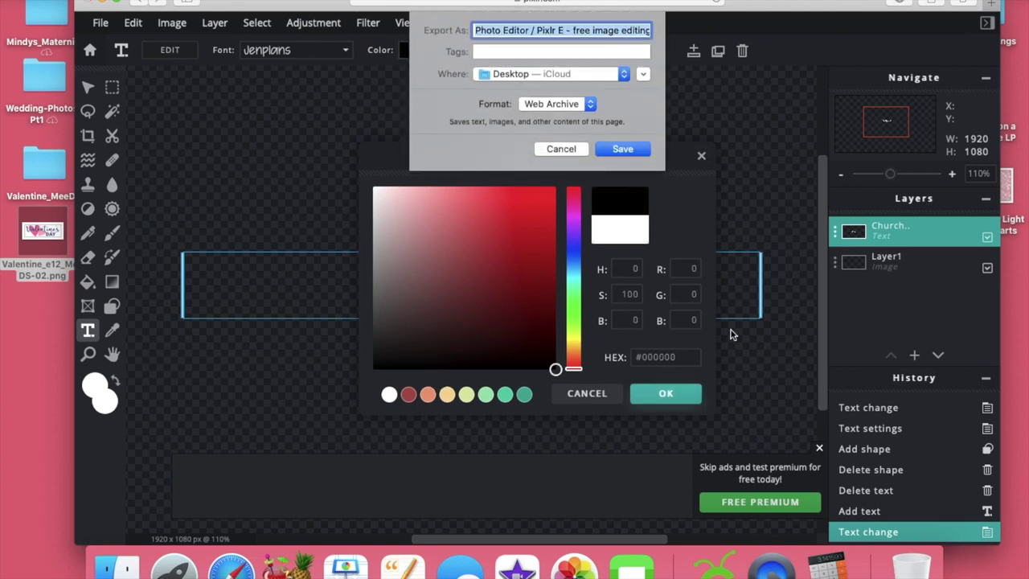
click(561, 148)
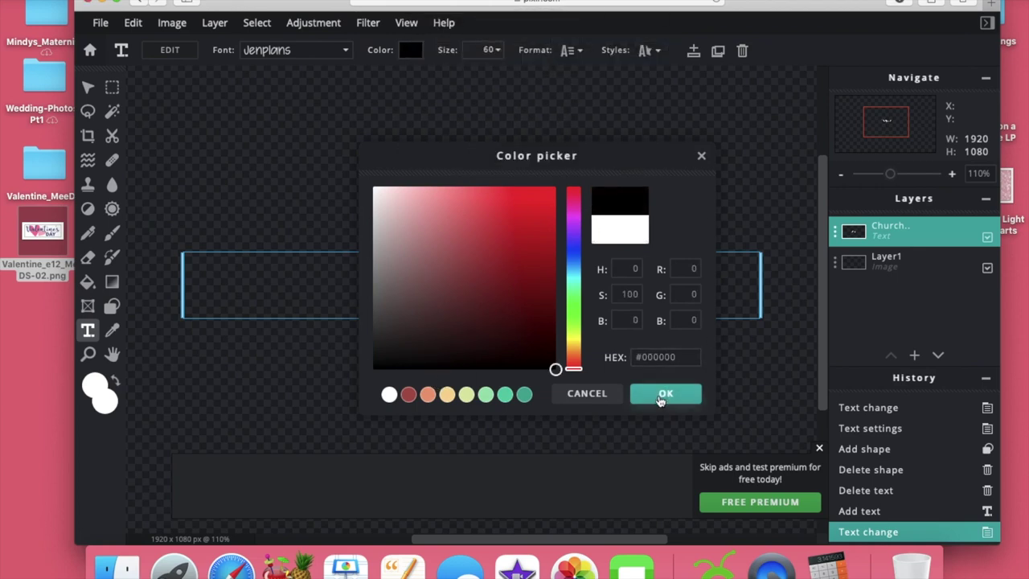
click(664, 392)
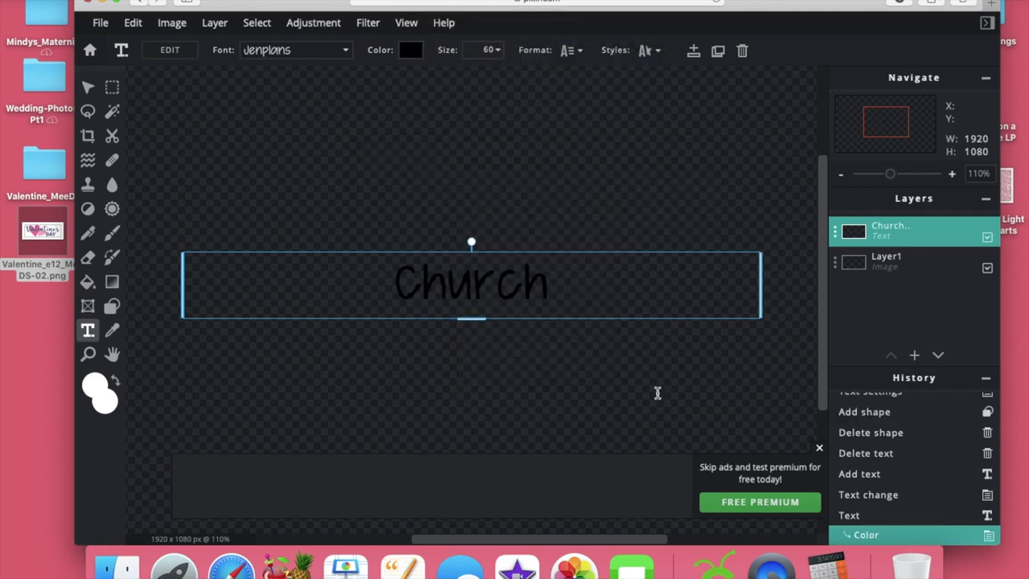
Enable an outline on the Church text, color it white (#FFFFFF) and raise its size to the maximum.
click(649, 51)
click(710, 172)
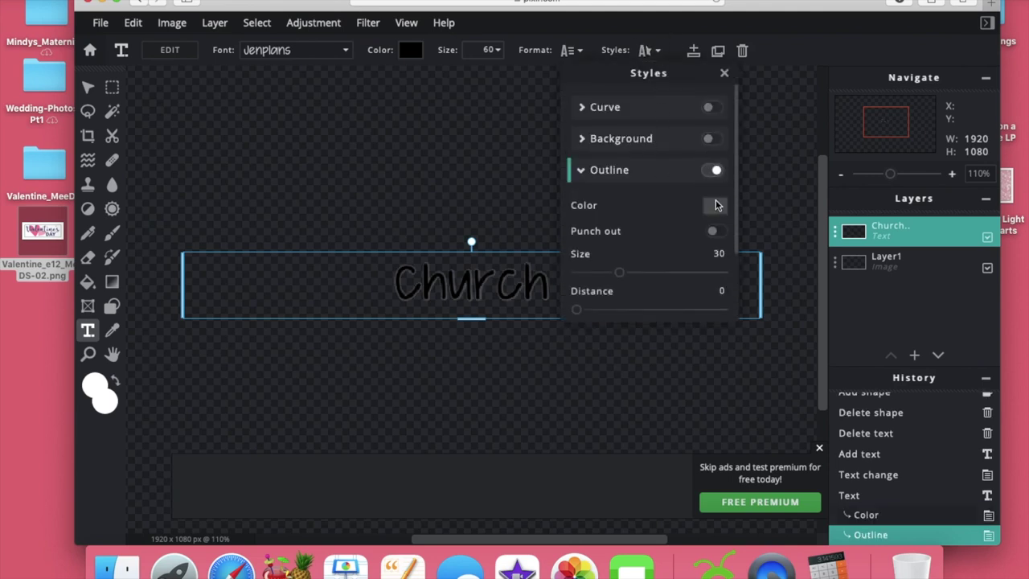
click(718, 206)
click(374, 188)
click(372, 186)
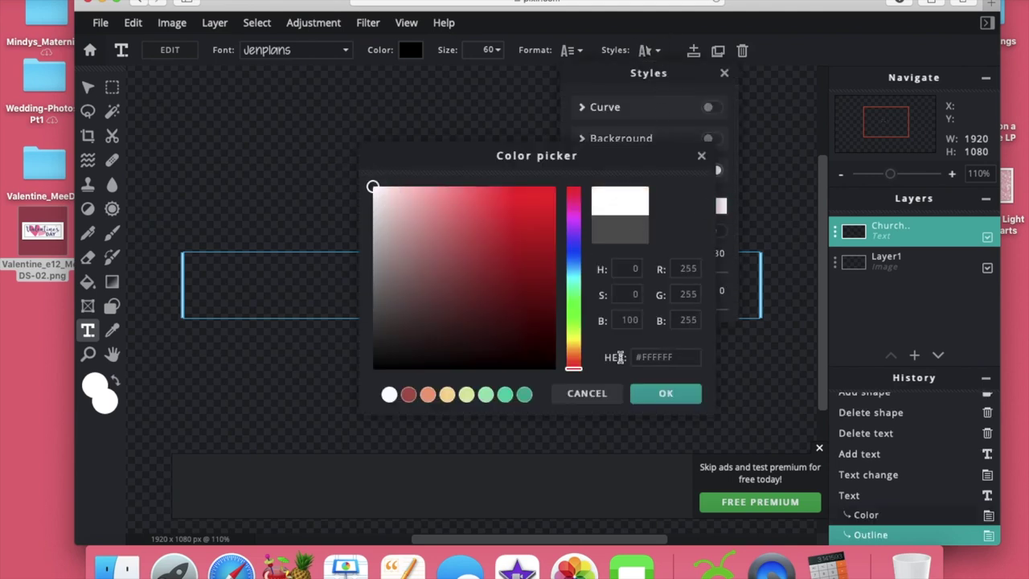
click(665, 392)
drag(631, 272, 760, 273)
click(779, 178)
Draw small white ellipses inside the capital C of Church to cover the transparent gaps and stray marks within the letter.
click(949, 175)
click(951, 175)
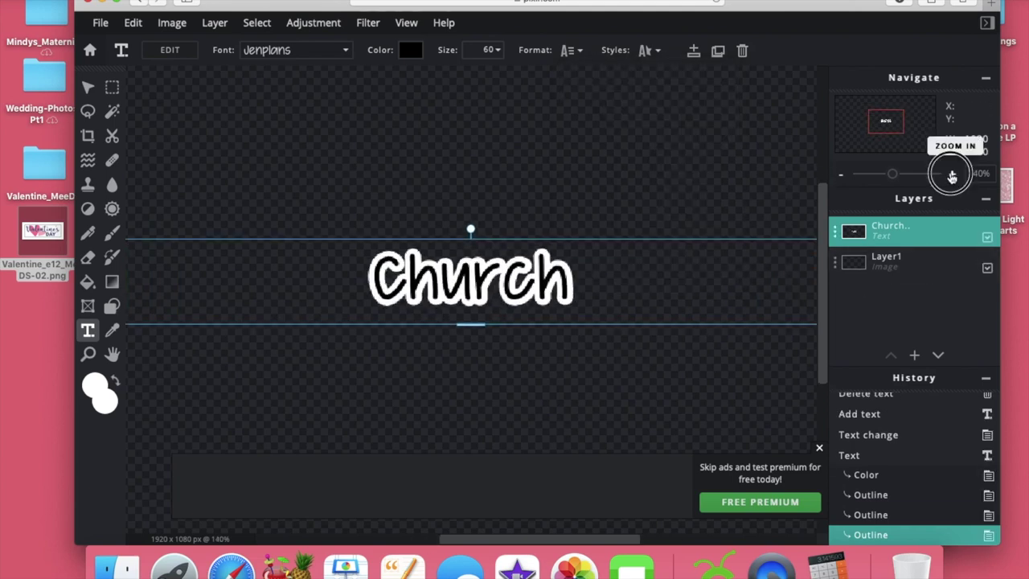
click(950, 176)
click(951, 176)
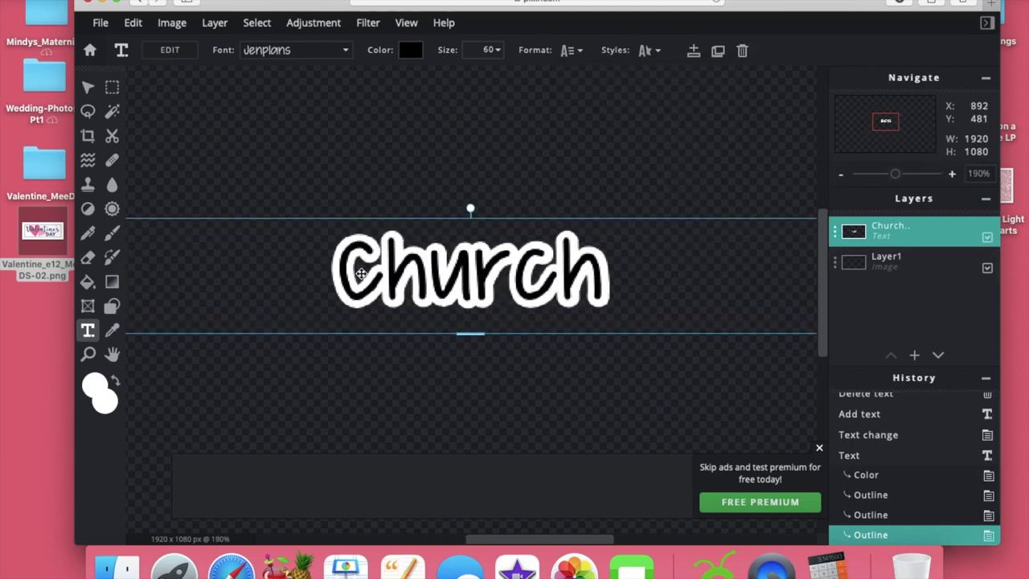
click(112, 306)
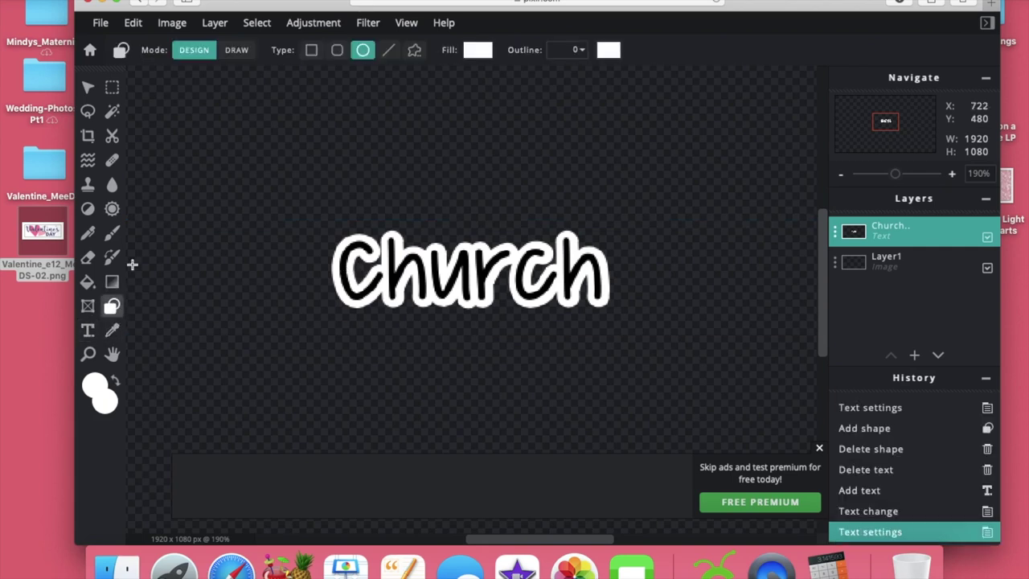
drag(353, 256, 364, 287)
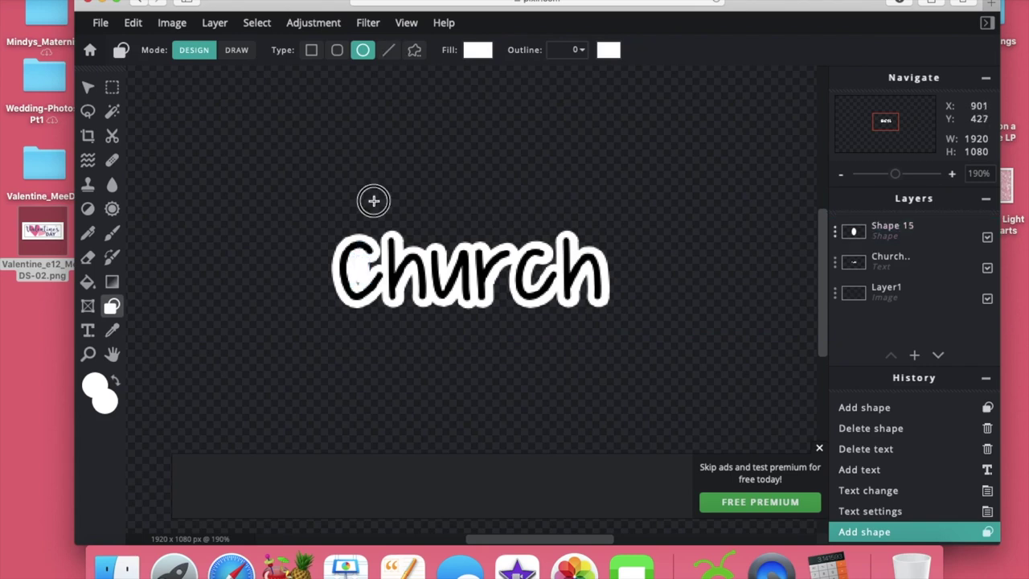
drag(346, 261, 364, 293)
click(371, 330)
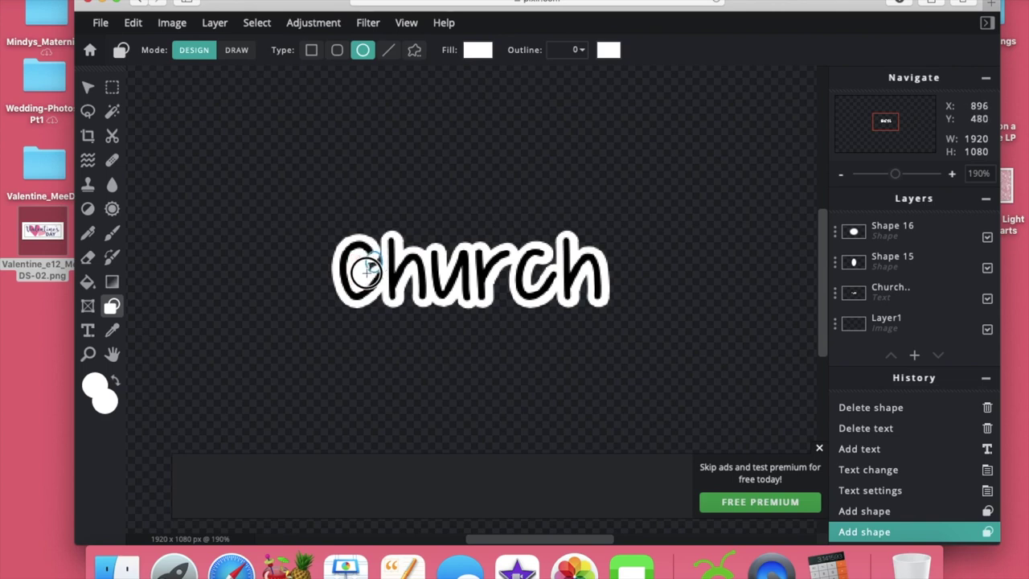
drag(366, 269, 377, 289)
click(424, 158)
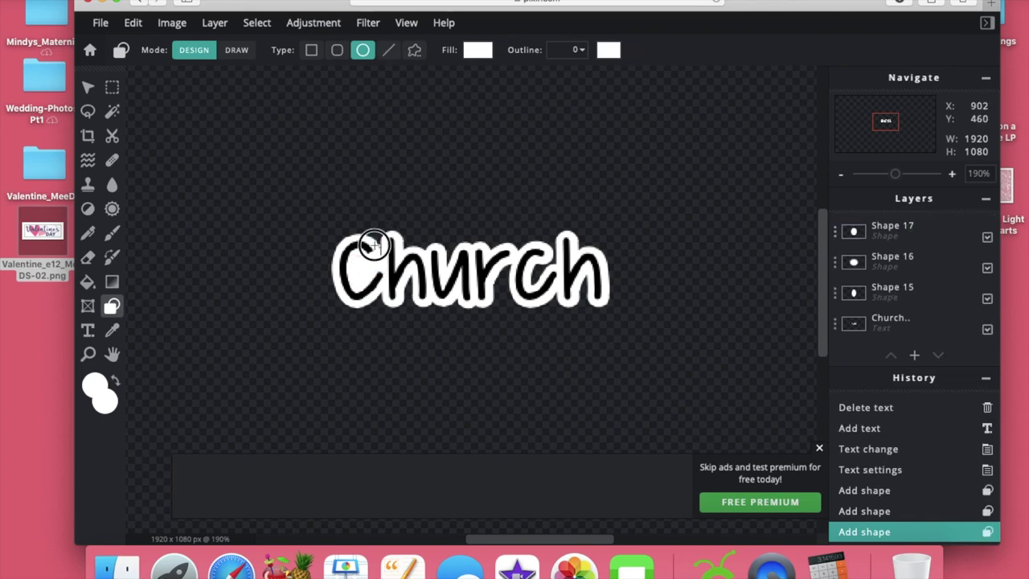
drag(374, 236, 384, 255)
click(423, 175)
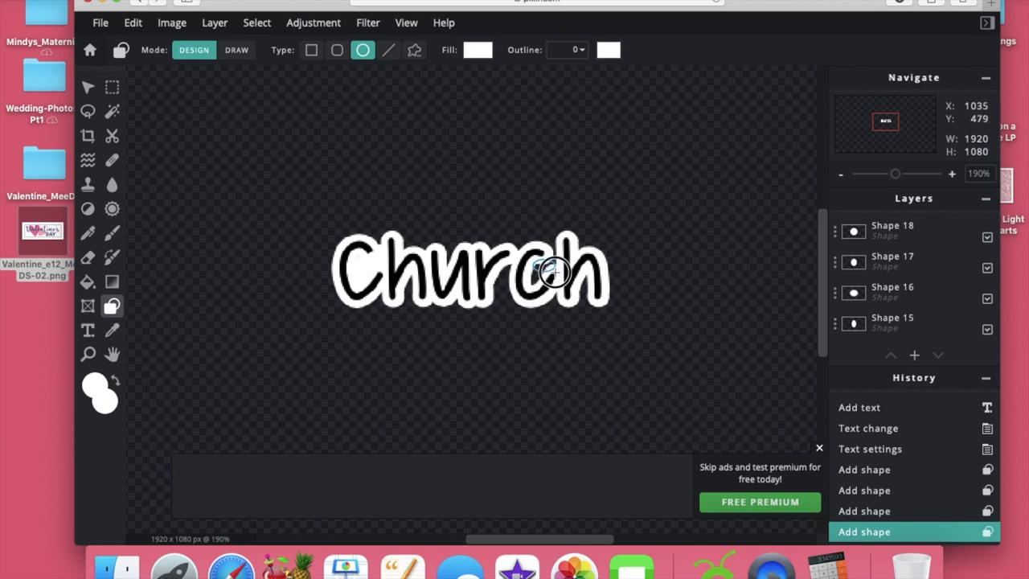
Draw small white ellipses over the gaps inside and beside the second c of Church.
drag(532, 260, 558, 277)
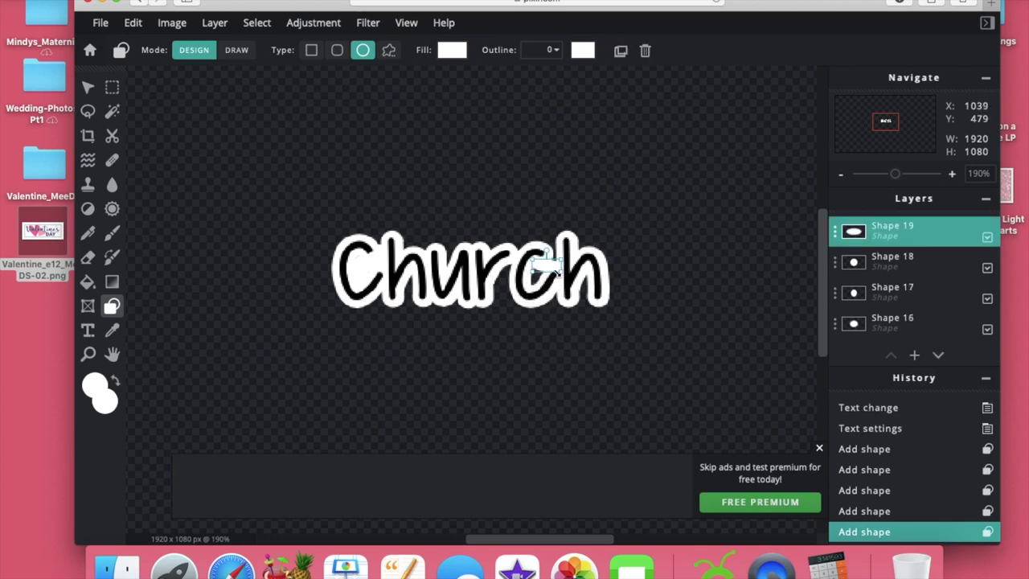
click(554, 177)
click(576, 177)
mouse_move(540, 283)
mouse_down()
mouse_move(535, 273)
mouse_move(548, 283)
mouse_up()
click(589, 187)
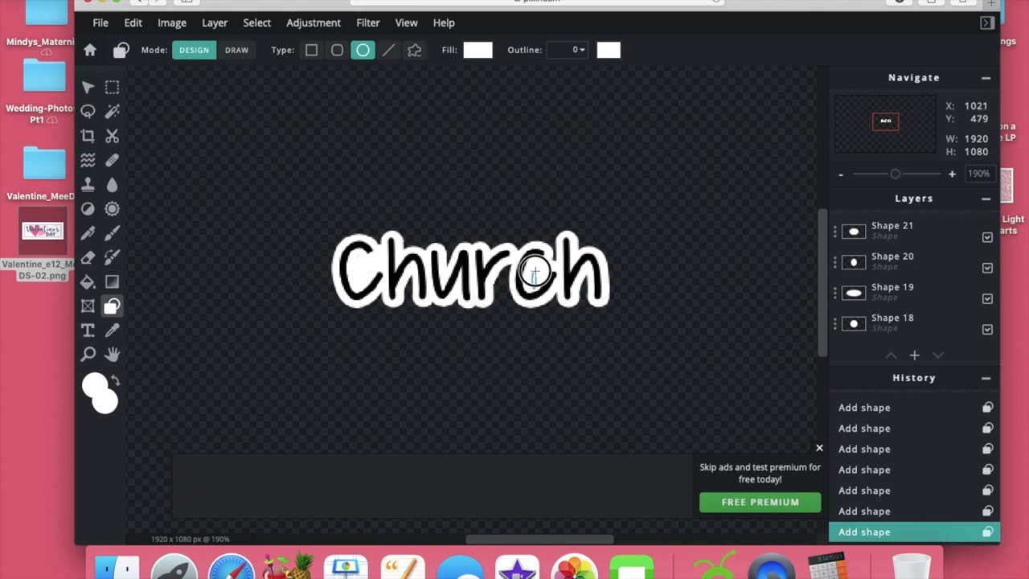
drag(526, 266, 529, 281)
click(600, 196)
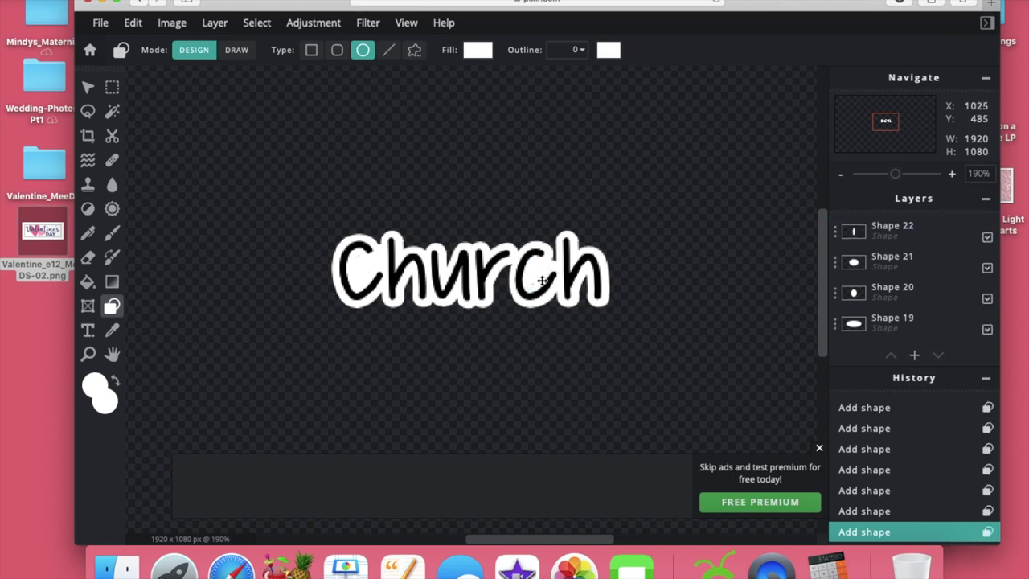
drag(529, 283, 537, 289)
click(553, 248)
drag(552, 241, 559, 263)
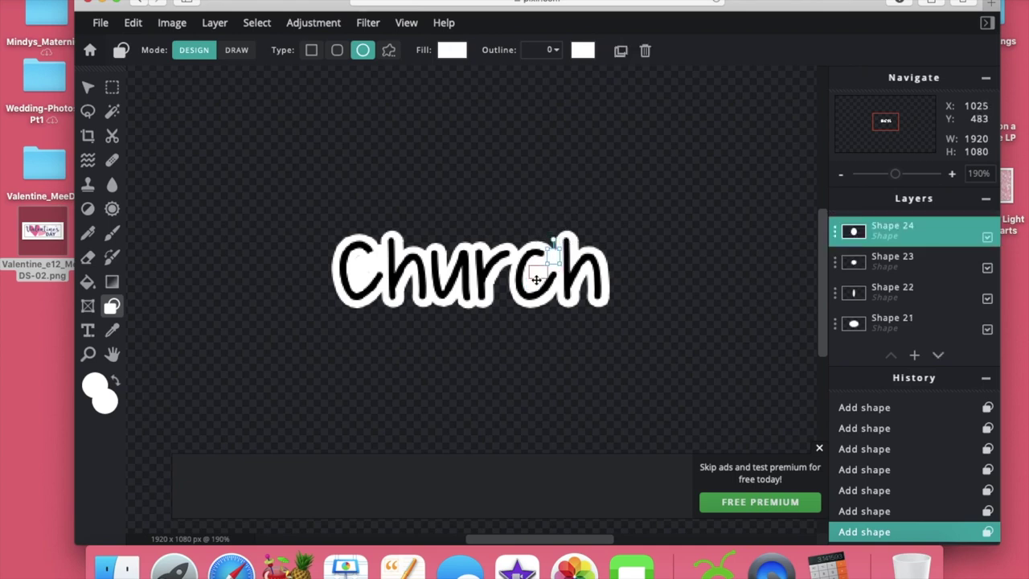
click(555, 199)
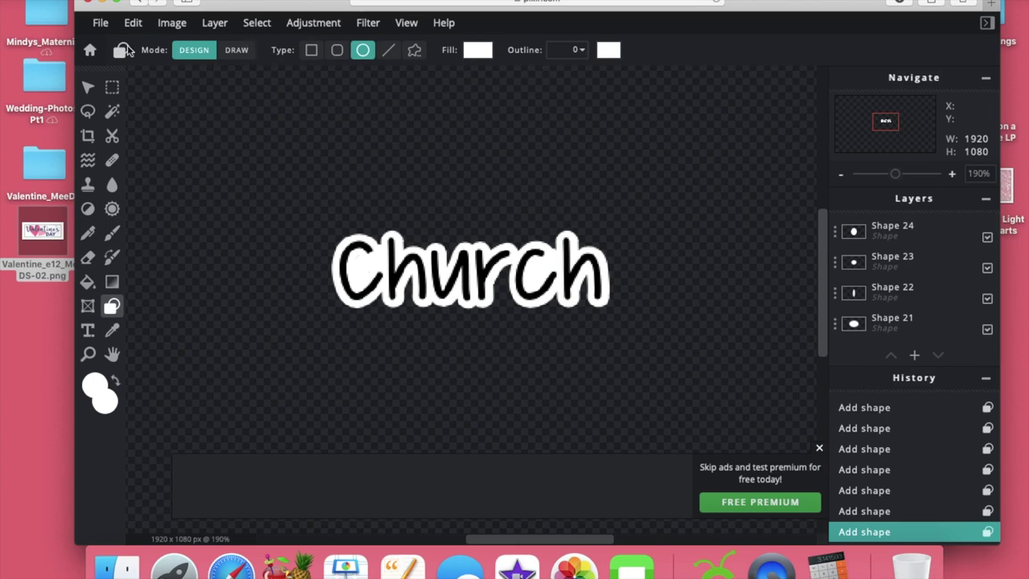
Save the image as a PNG file named Church and download it.
click(100, 22)
click(568, 210)
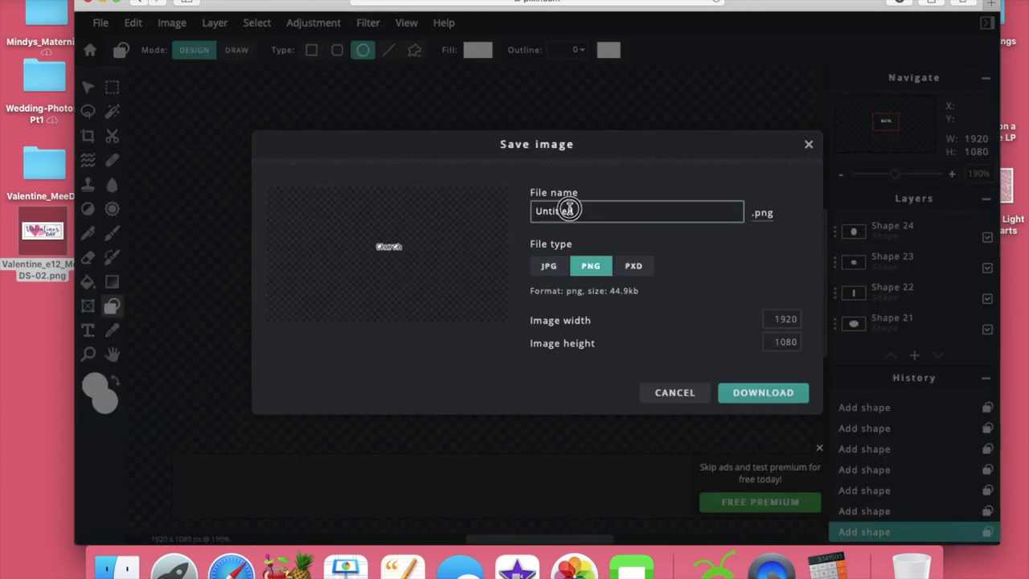
double_click(560, 211)
text(Church)
click(786, 393)
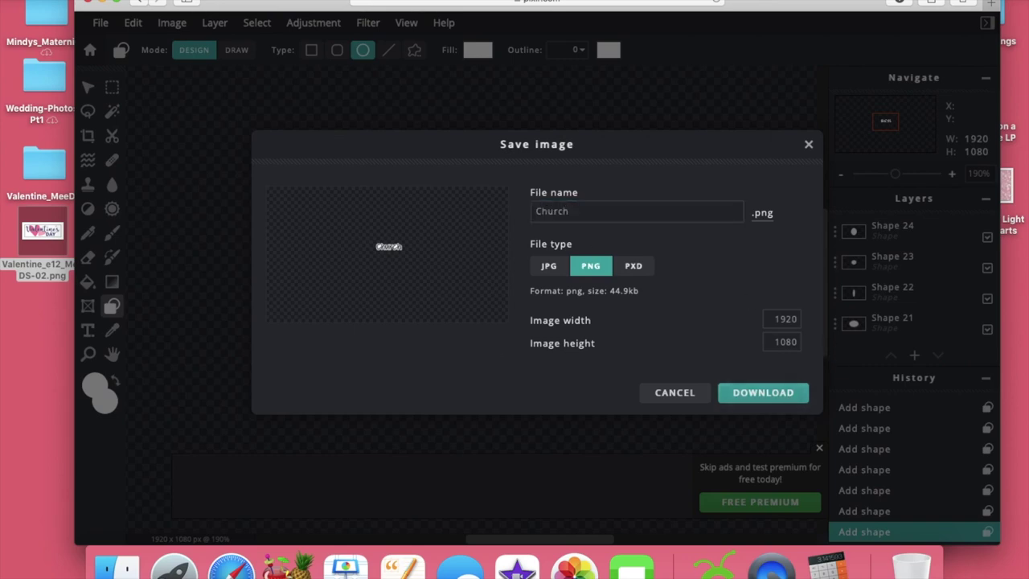
Switch to Cricut Design Space and load Church.png from the Downloads folder as a new image upload.
click(102, 4)
click(113, 361)
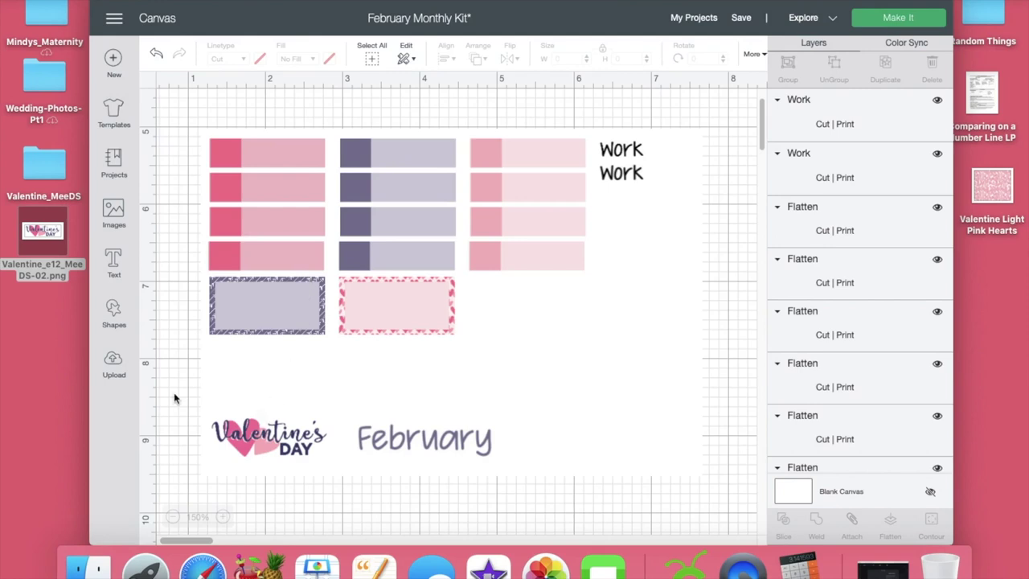
click(114, 362)
click(319, 254)
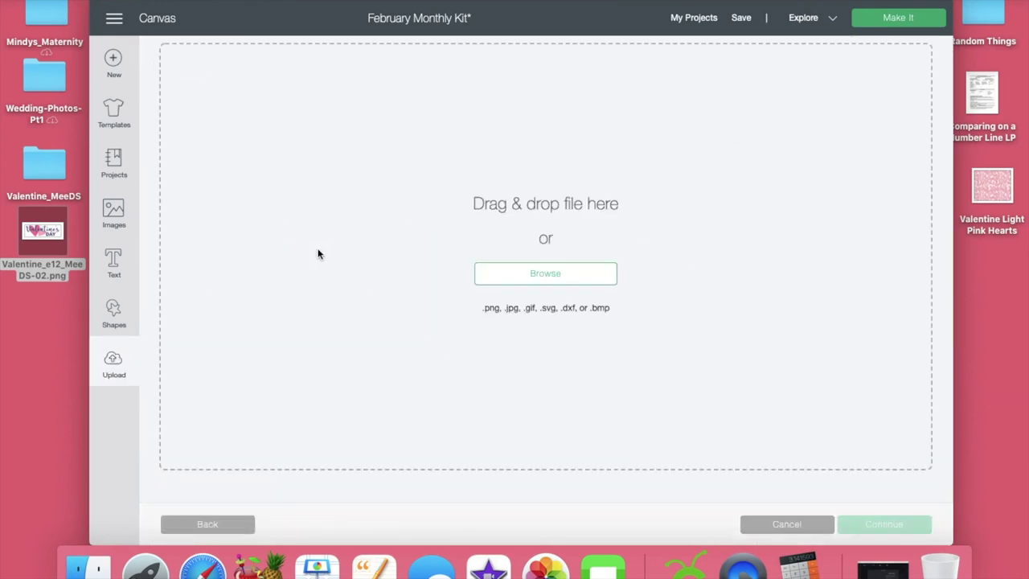
click(574, 277)
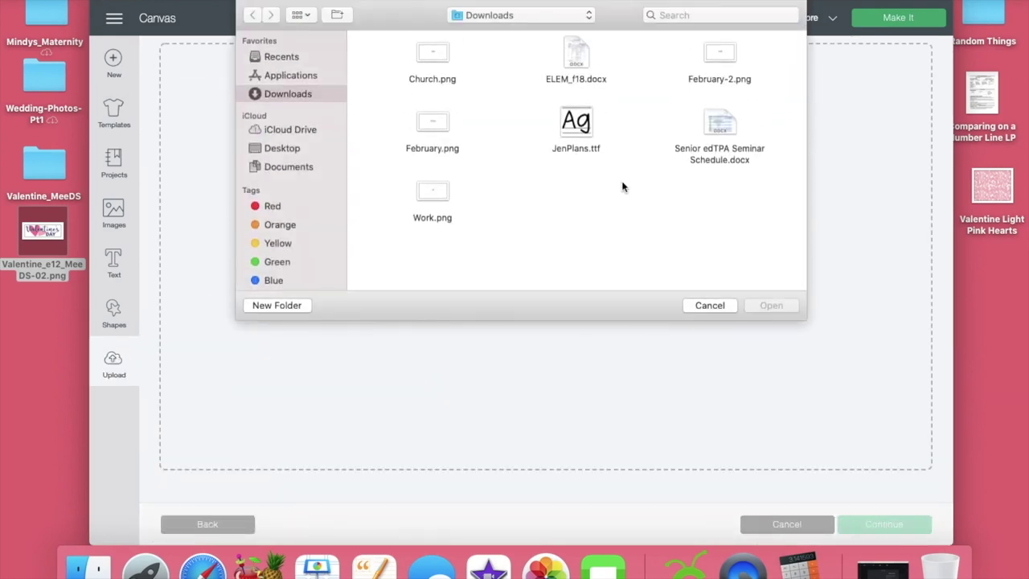
click(428, 64)
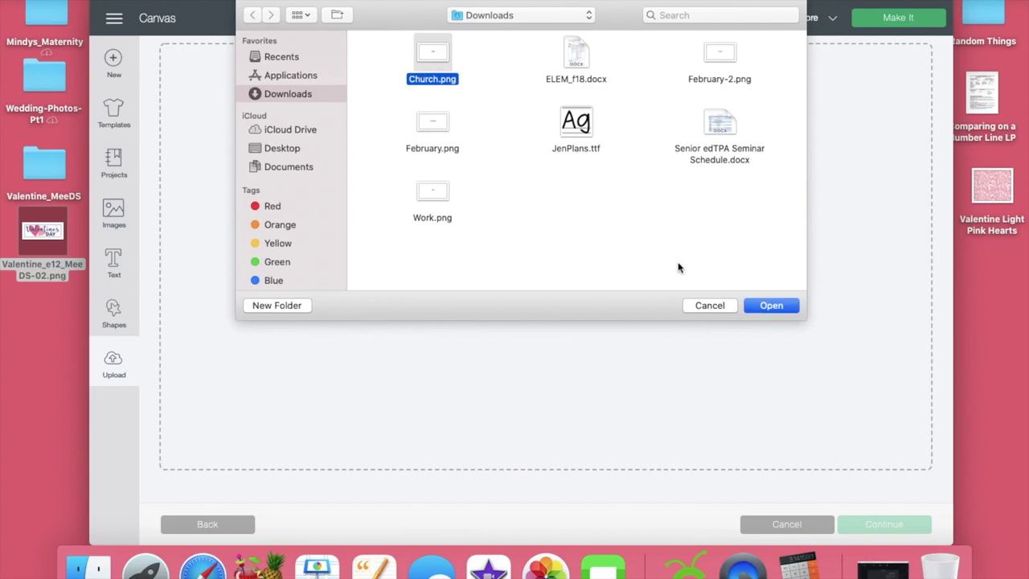
click(761, 306)
Set the Church upload's image type to Complex and save it as a Print Then Cut image.
click(687, 367)
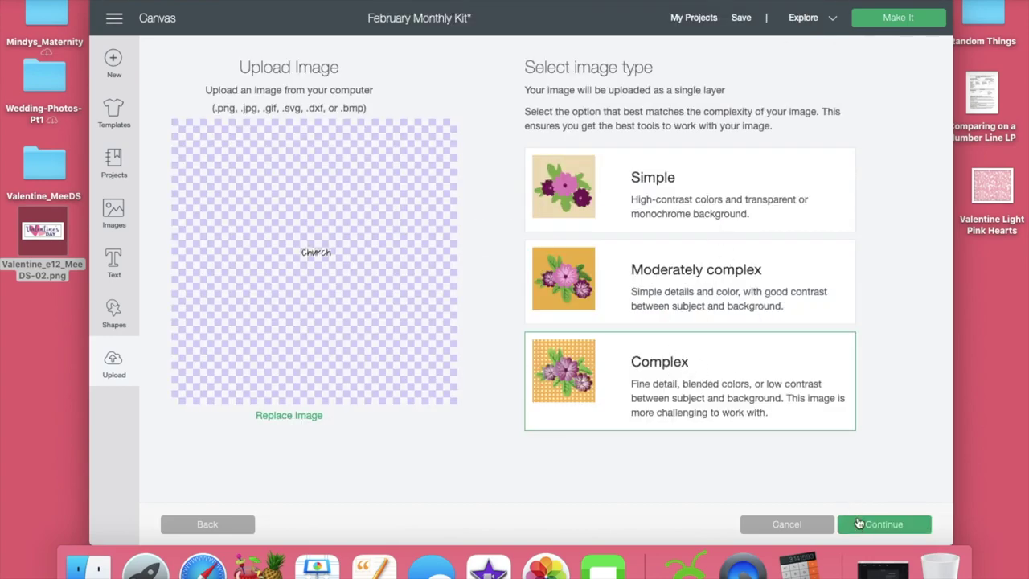
click(858, 524)
click(858, 524)
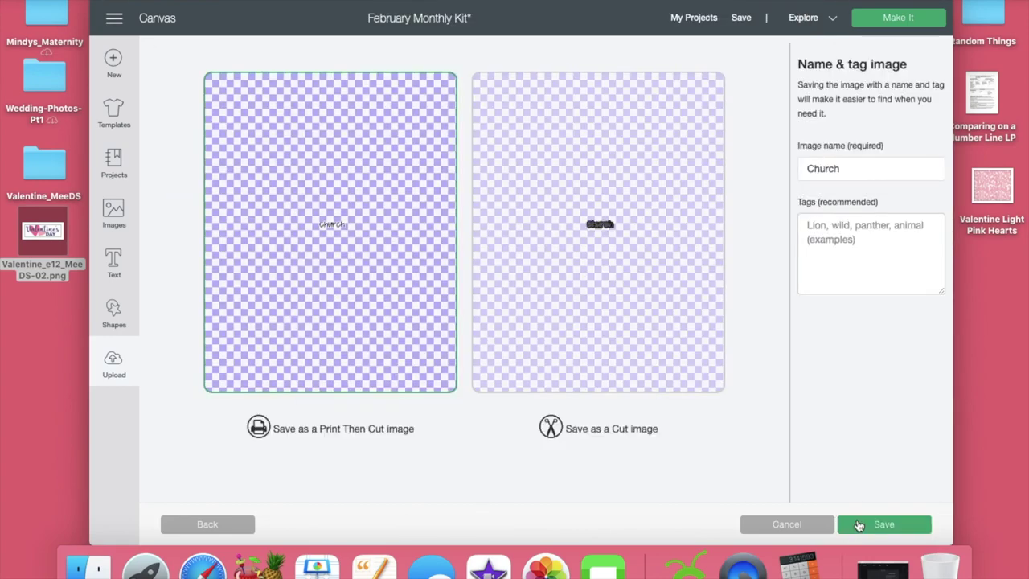
click(858, 525)
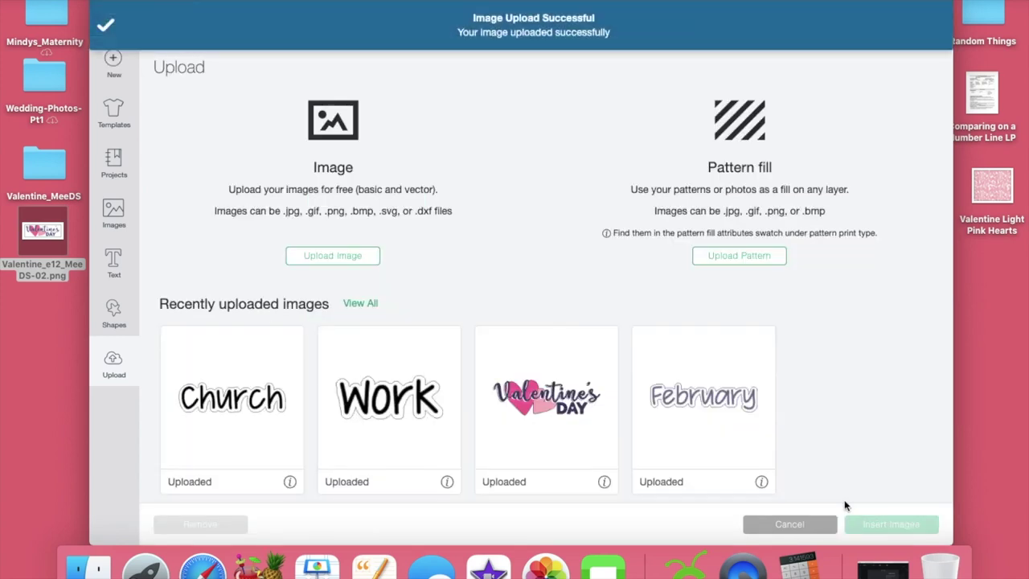
Insert the uploaded Church image onto the canvas and place it to the right of the pink dashed box.
click(183, 395)
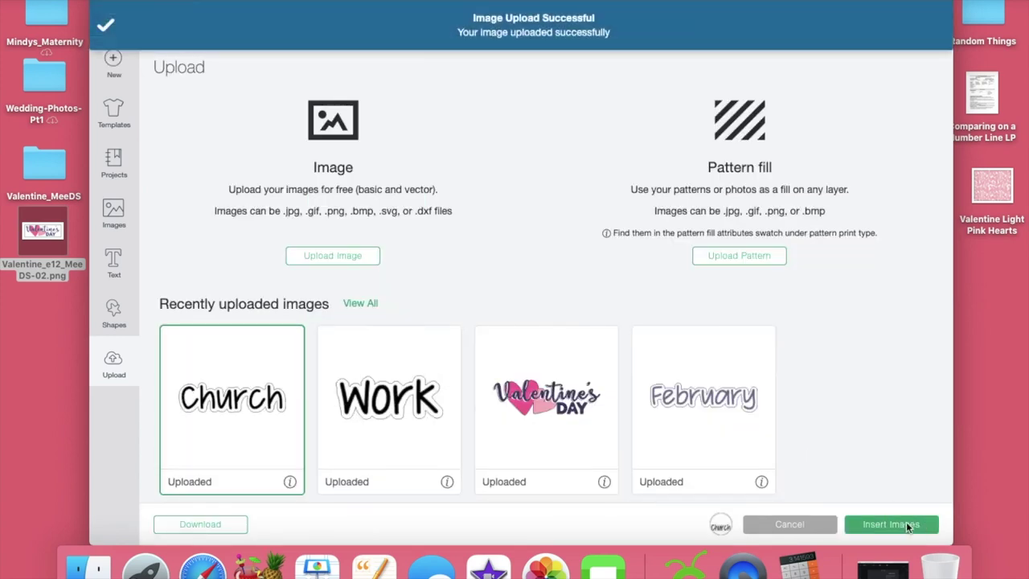
click(905, 524)
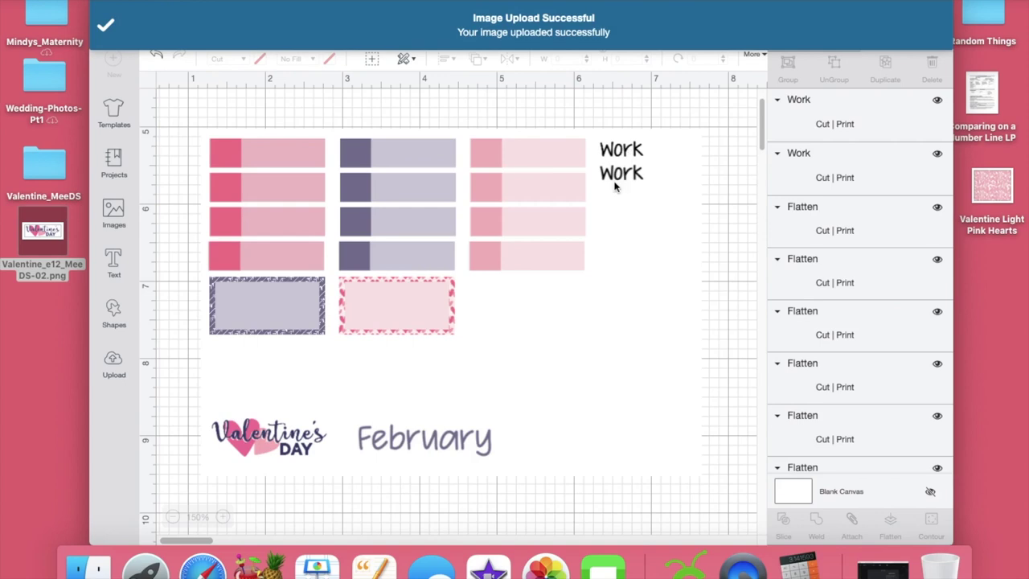
drag(249, 144, 593, 307)
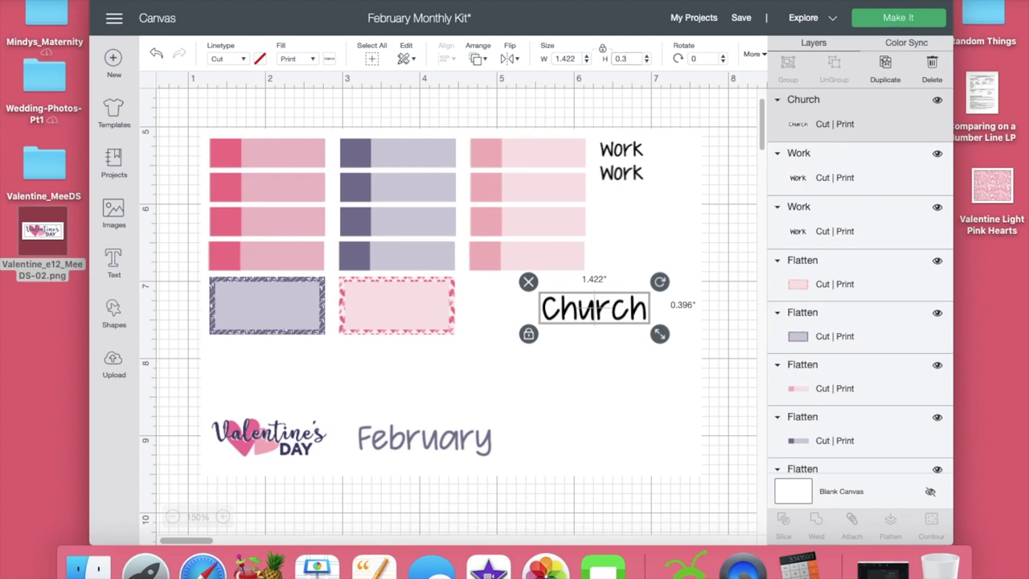
Set the Church image's height to 0.25 and place it directly below the second Work word.
text(0.25)
key(Return)
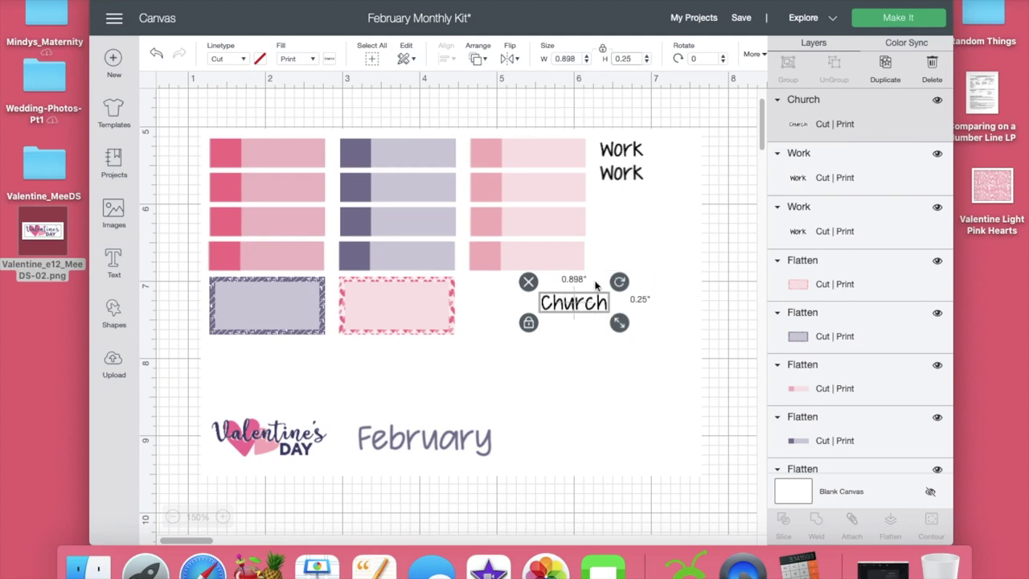
drag(570, 303, 628, 196)
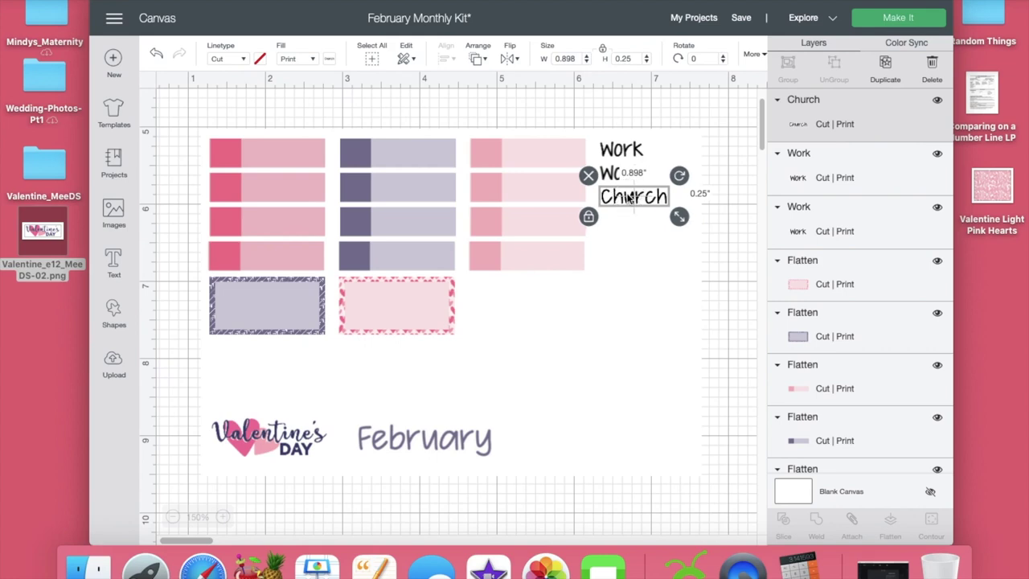
Duplicate the Church image three times and stack the copies in the column beneath the first Church.
click(885, 65)
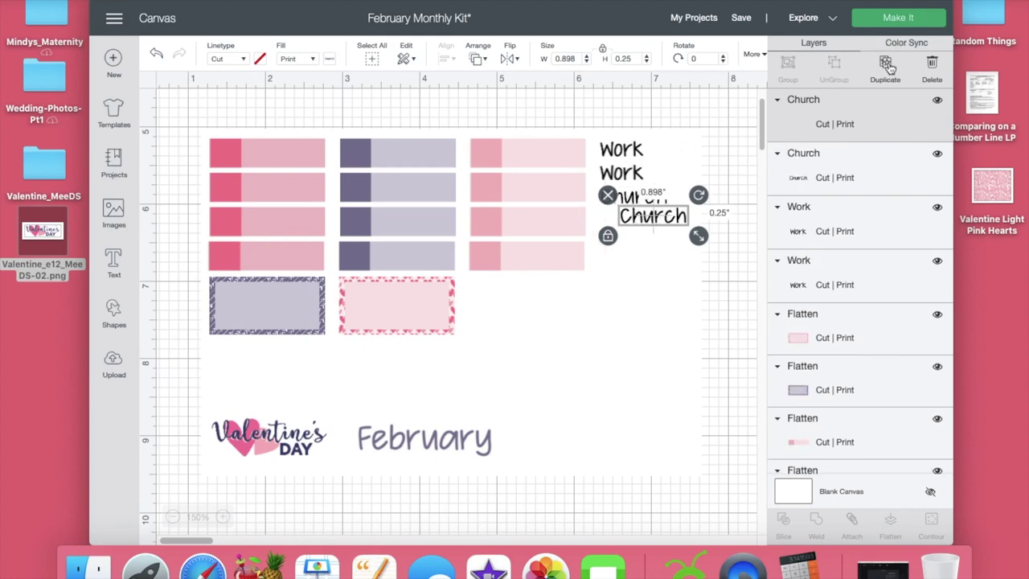
click(885, 64)
click(884, 64)
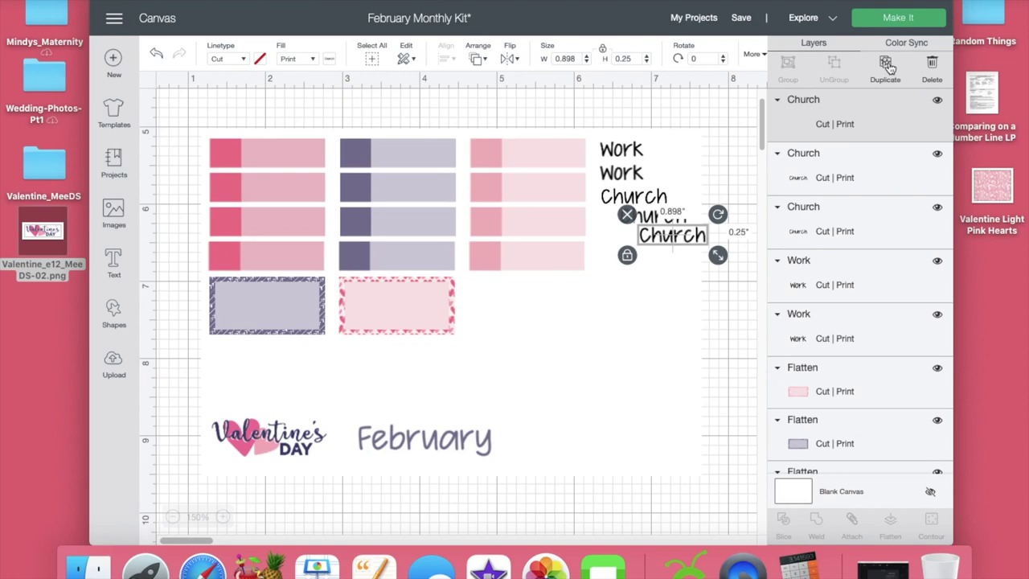
drag(677, 220, 611, 233)
drag(660, 255, 607, 272)
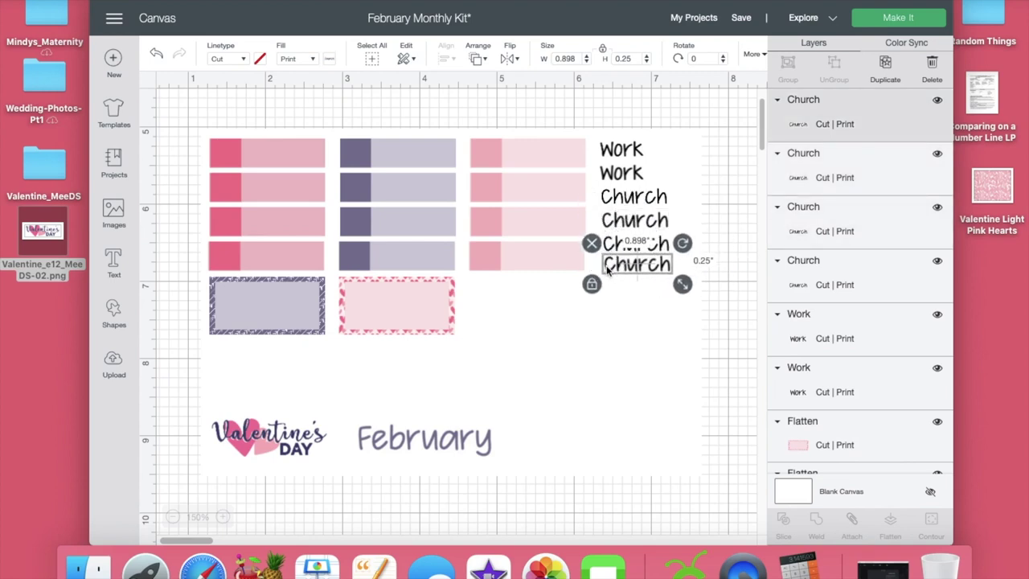
Switch to Pixlr, dismiss the save dialog and delete the Church text with all its shape layers, keeping Layer1.
click(594, 110)
click(624, 226)
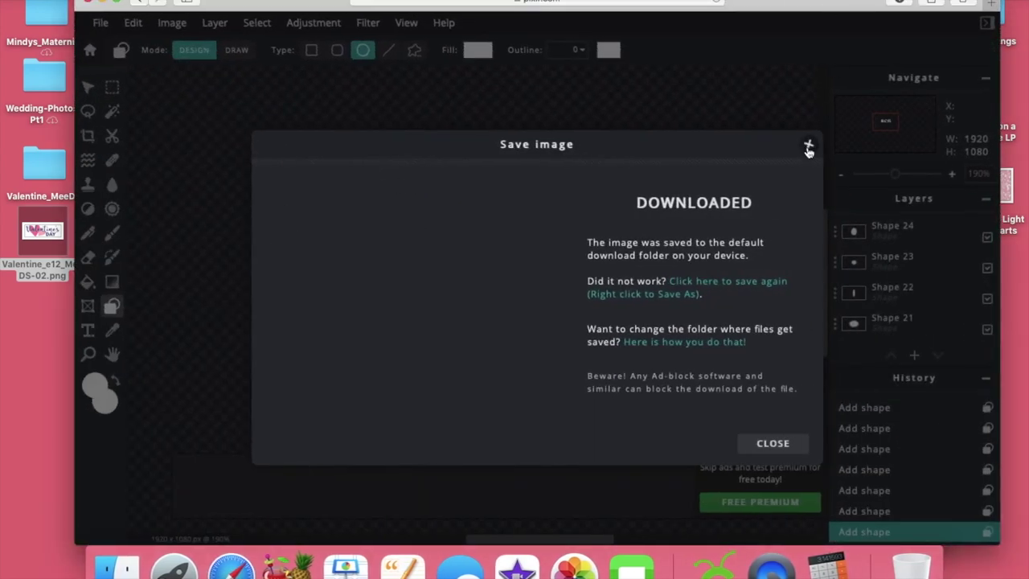
click(809, 147)
click(550, 255)
click(941, 237)
key(Delete)
key(Delete)
key(Delete)
key(Delete)
key(Delete)
key(Delete)
key(Delete)
key(Delete)
key(Delete)
key(Delete)
key(Delete)
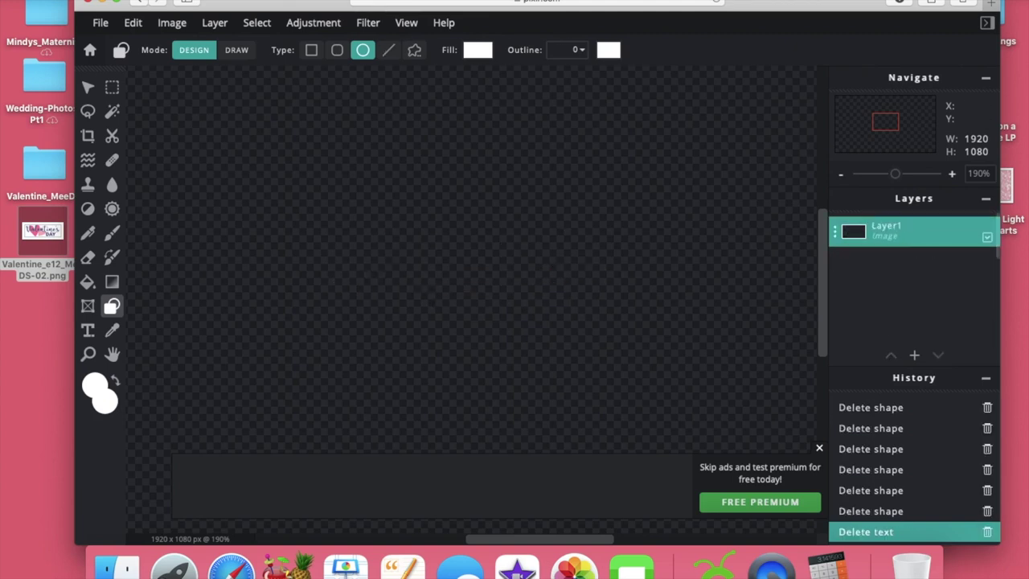
Add the text "Meeting" to the blank canvas and color it black (#000000).
click(88, 330)
click(434, 297)
click(647, 320)
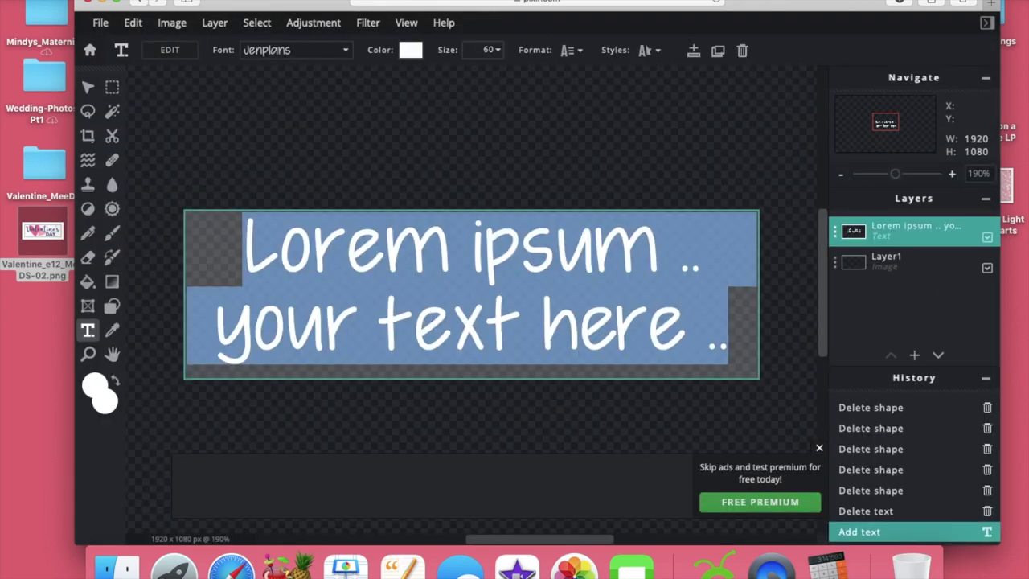
text(Meeting)
click(410, 49)
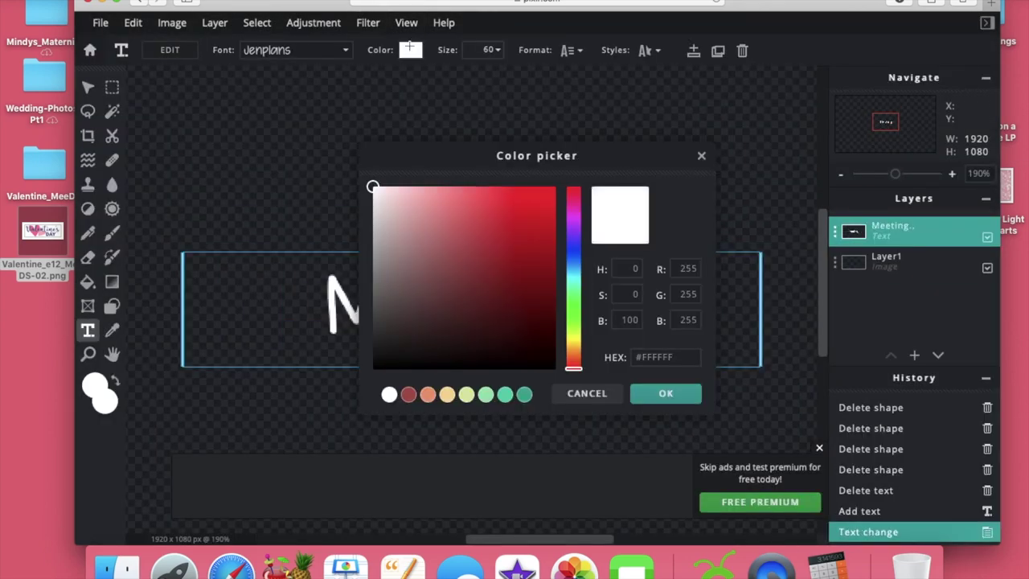
drag(494, 349, 505, 379)
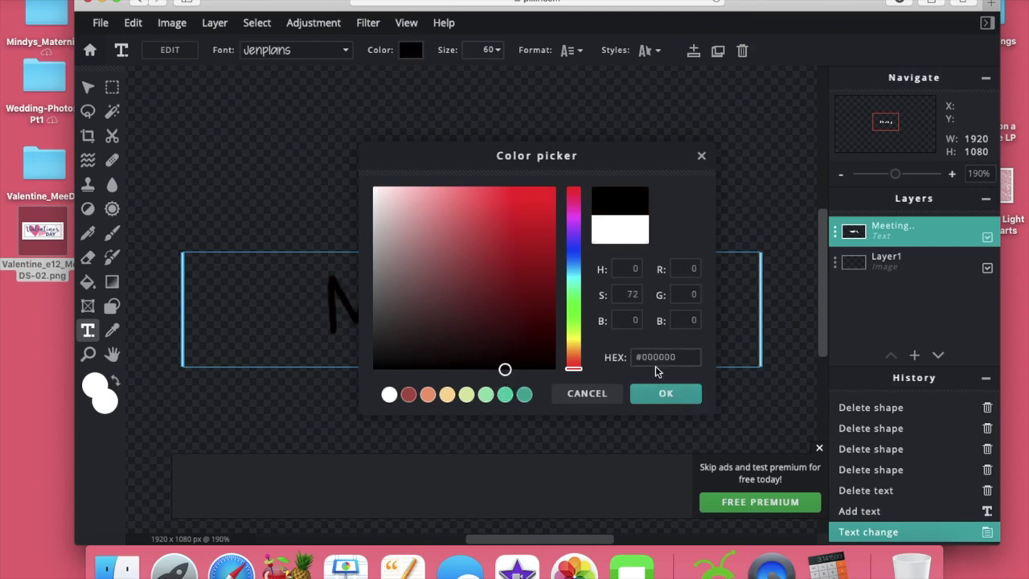
click(665, 393)
Give the Meeting text a white (#FFFFFF) outline and increase the outline size to make it thick.
click(650, 50)
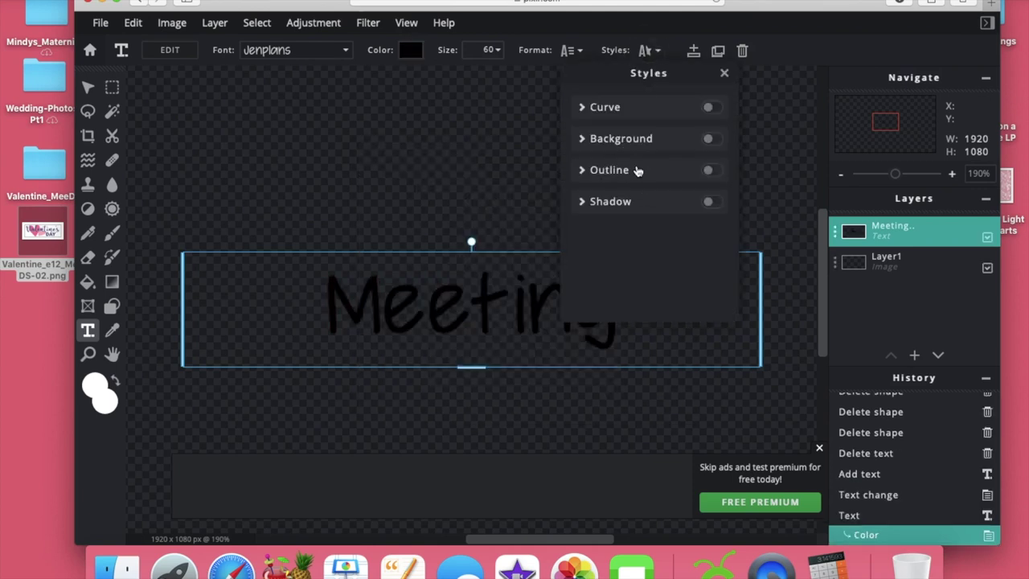
click(637, 170)
click(714, 207)
drag(383, 212, 359, 167)
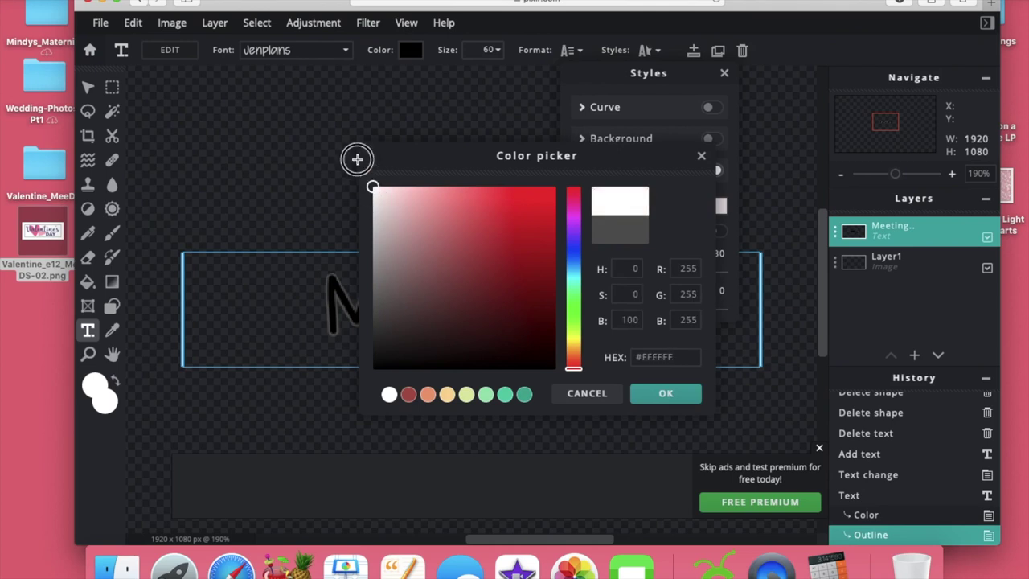
click(665, 393)
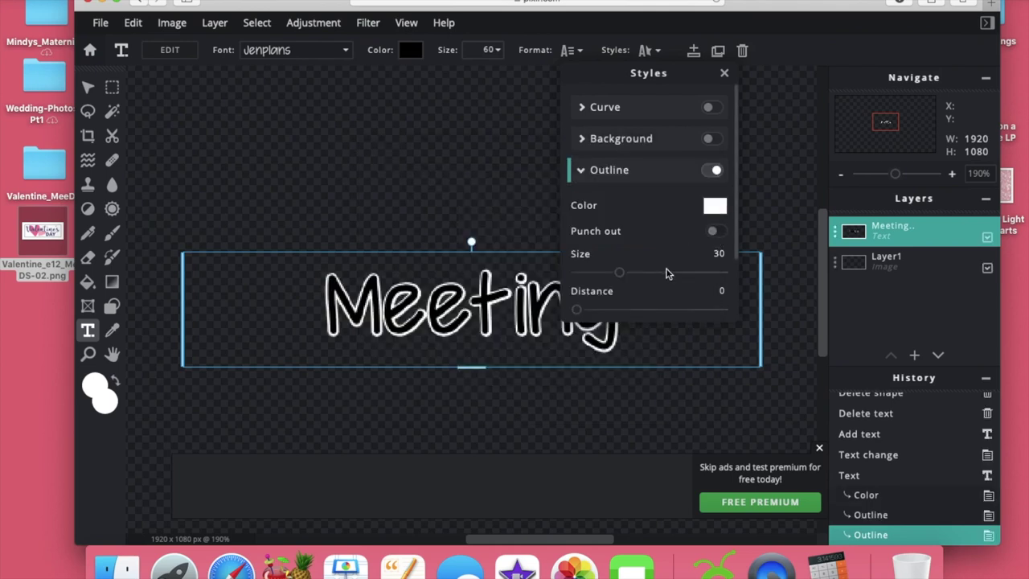
drag(665, 272, 731, 271)
click(471, 188)
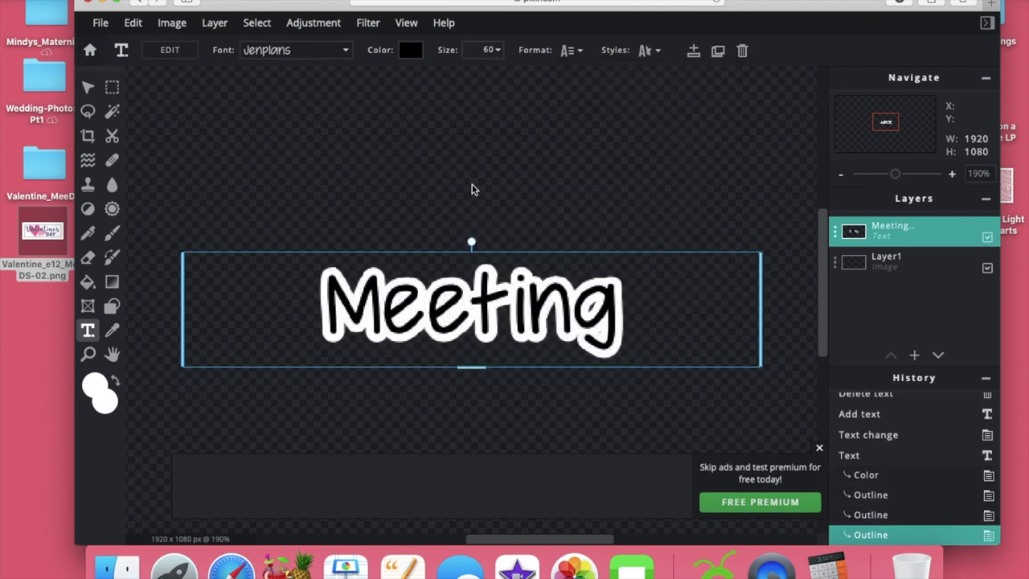
Draw small white ellipses over the transparent gaps in and around the letter g of Meeting.
click(111, 306)
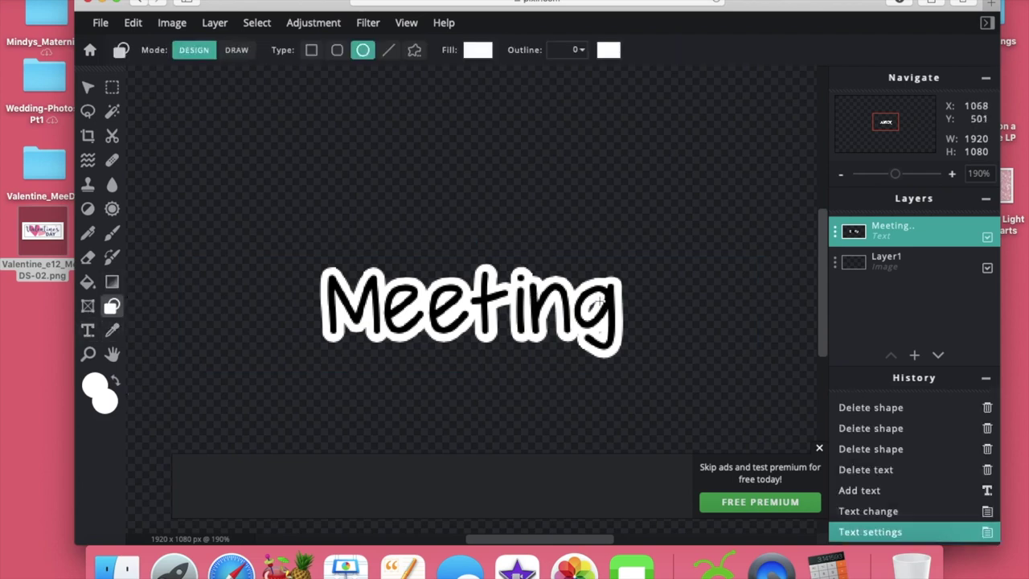
click(585, 309)
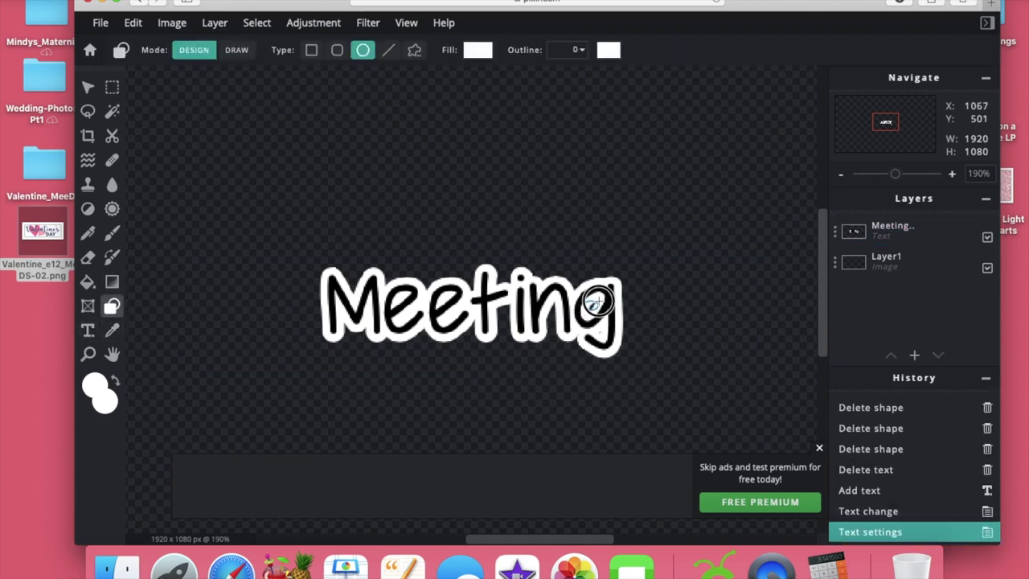
click(597, 302)
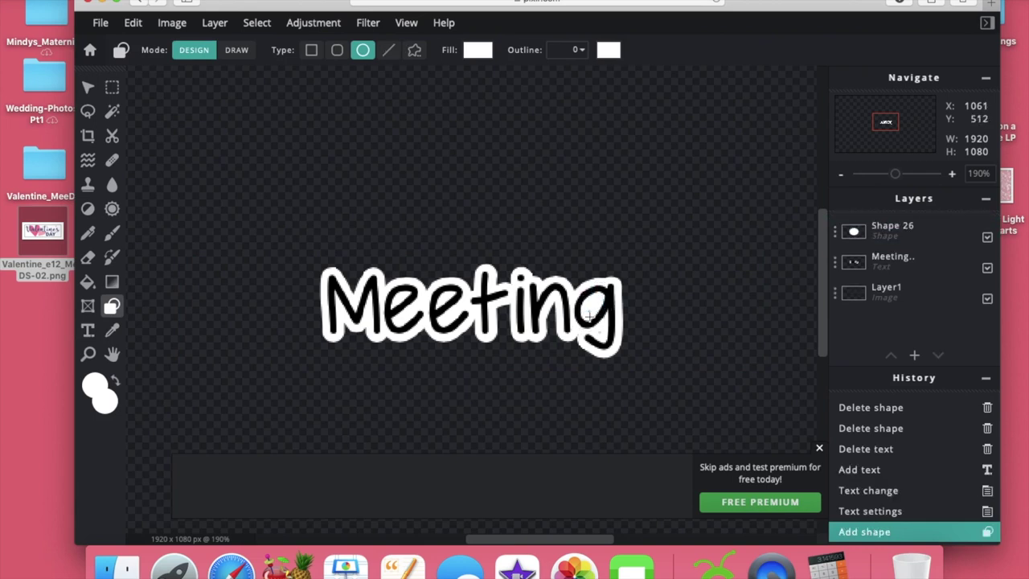
drag(589, 307, 601, 329)
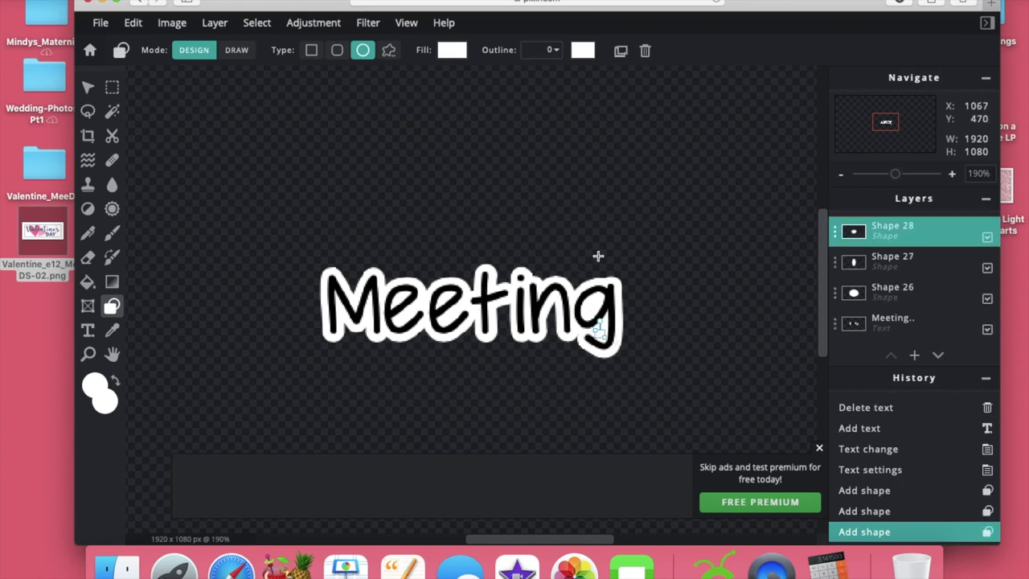
key(Escape)
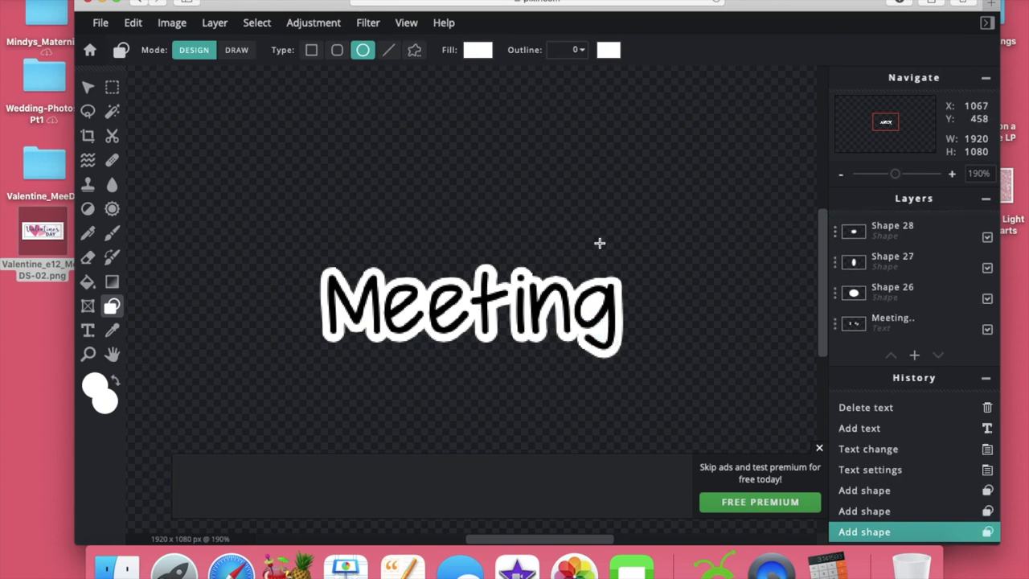
Save the image as a PNG file named Meeting, download it and close the save dialog.
click(101, 22)
click(122, 156)
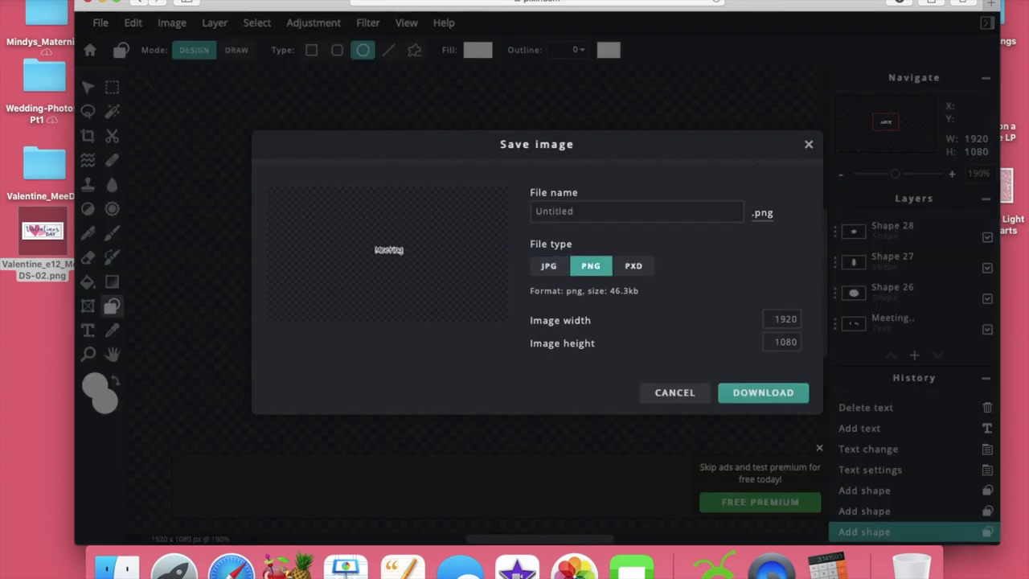
click(542, 210)
text(Meeting)
click(802, 392)
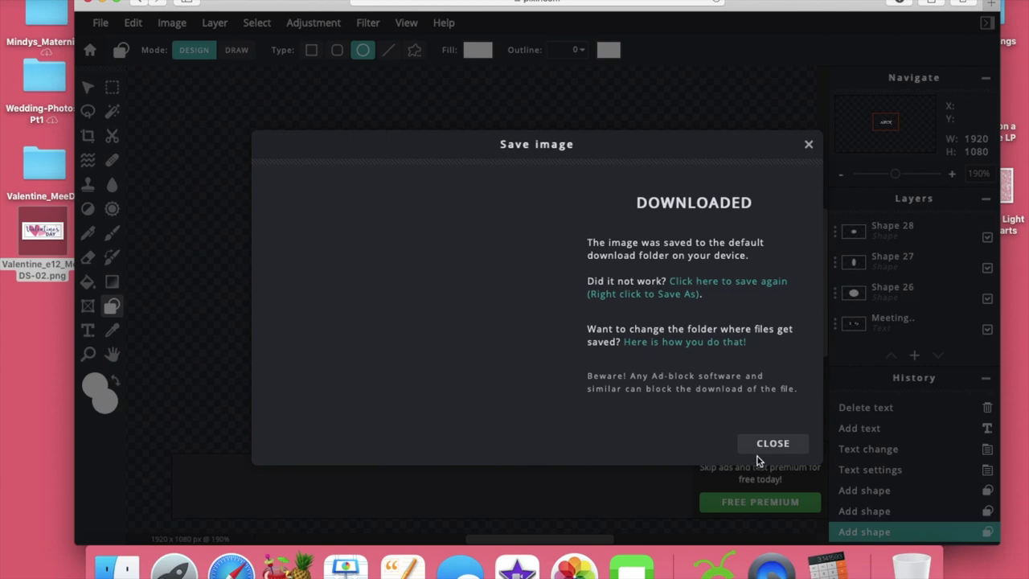
click(809, 144)
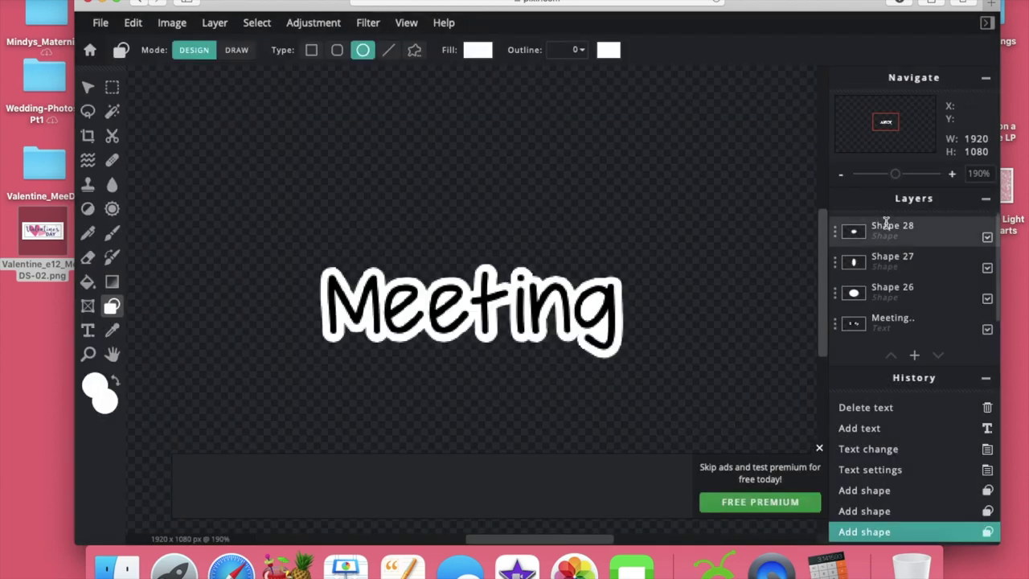
Delete all layers of the Meeting design, including the ellipses, the text and the blank Layer1.
key(Delete)
key(Delete)
key(Delete)
key(Delete)
key(Delete)
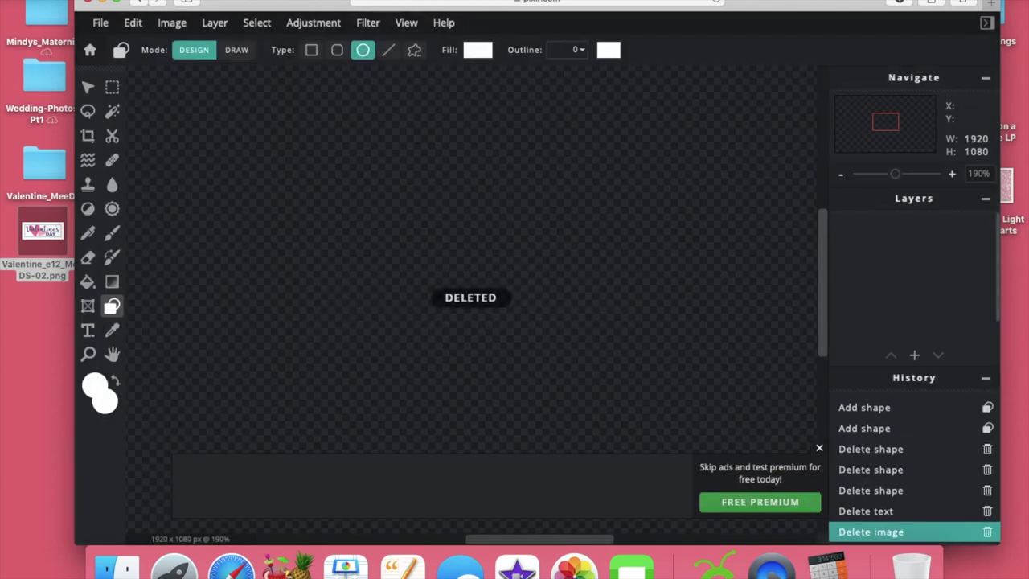
Add the text "Birthday" to the empty canvas and color it black.
click(87, 329)
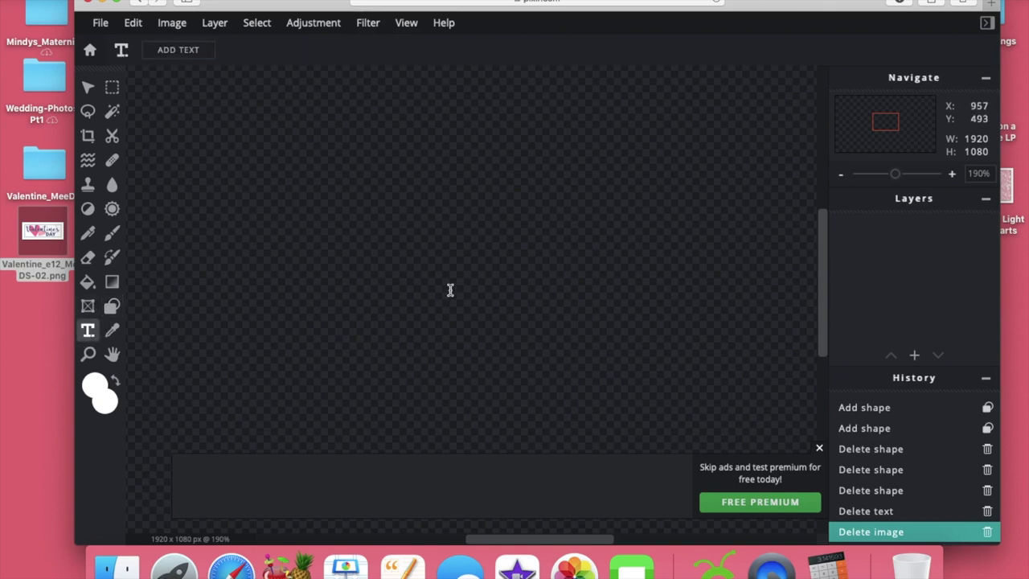
click(450, 289)
click(643, 321)
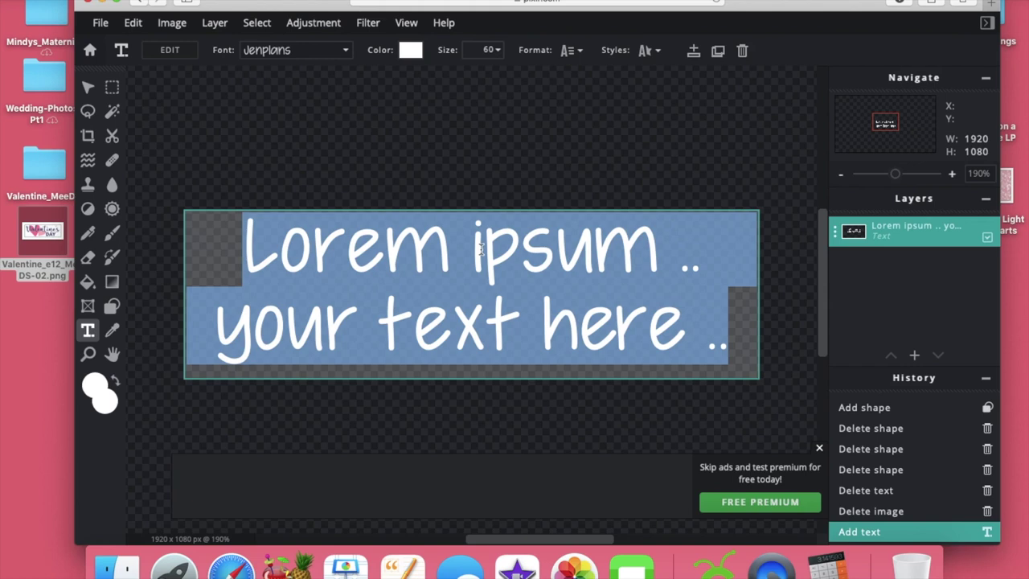
text(Birthday)
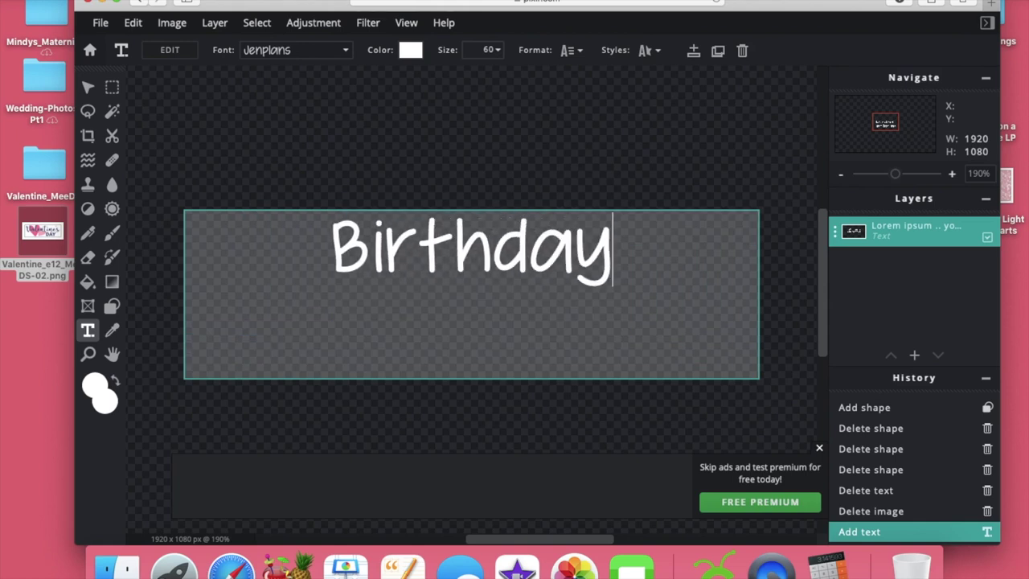
click(411, 51)
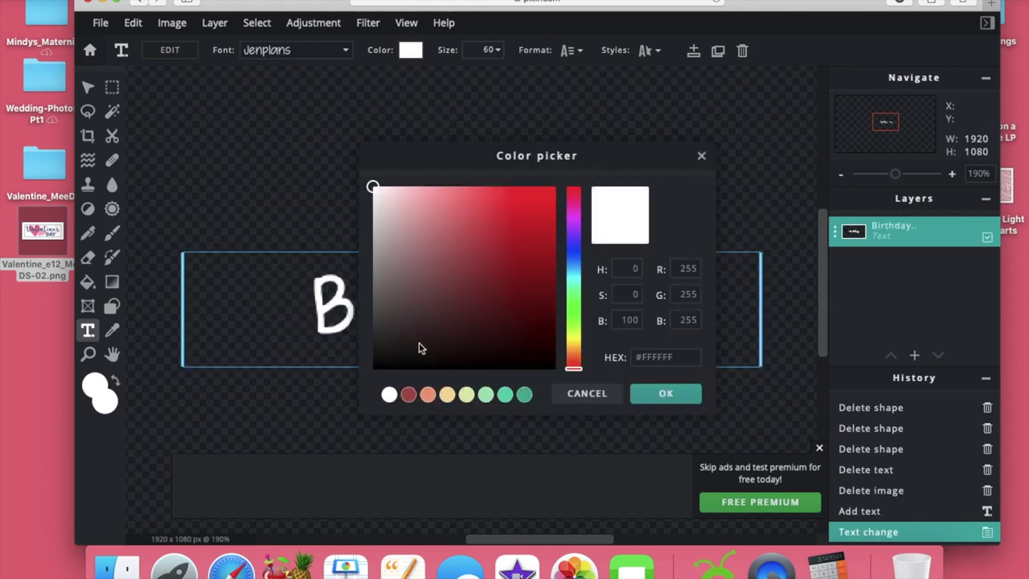
drag(418, 348, 420, 368)
click(665, 393)
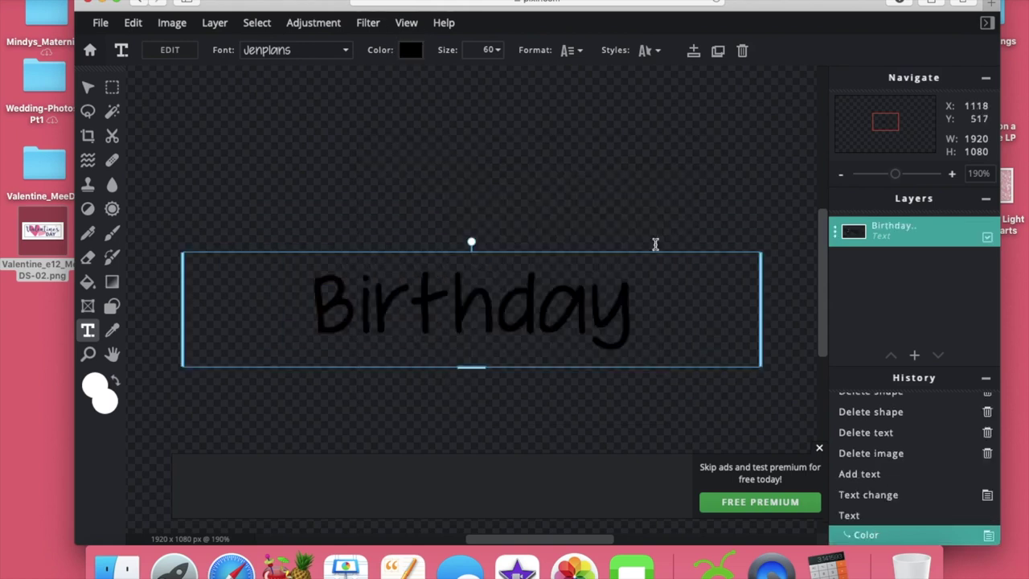
Give the Birthday text a near-white (#FFFEFE) outline and increase the outline size to make it thick.
click(646, 51)
click(683, 171)
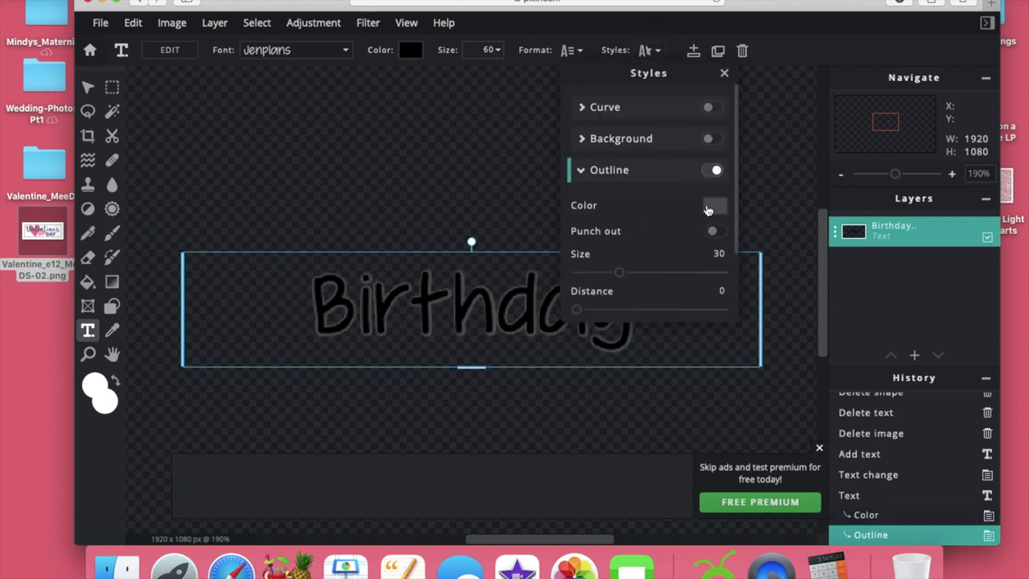
click(705, 209)
drag(391, 252, 374, 176)
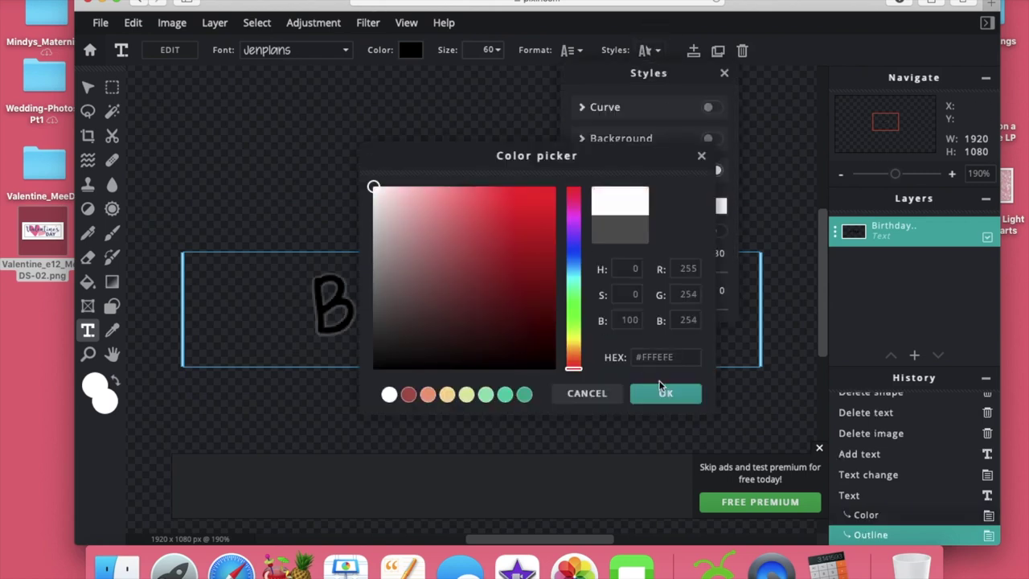
click(655, 389)
drag(619, 272, 721, 270)
click(767, 219)
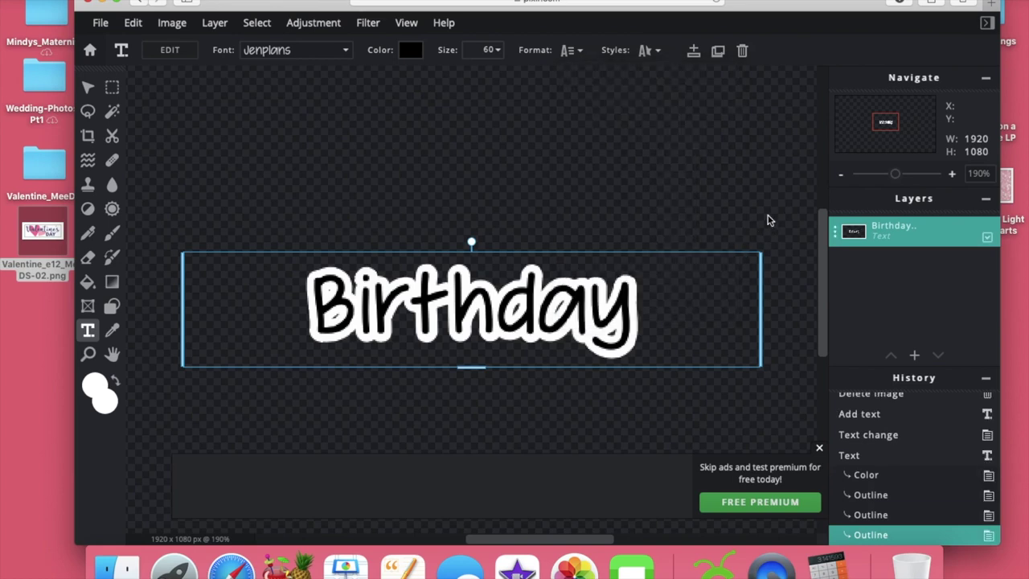
Draw small white ellipses over the transparent gaps inside the letters B and d of the Birthday text.
click(952, 173)
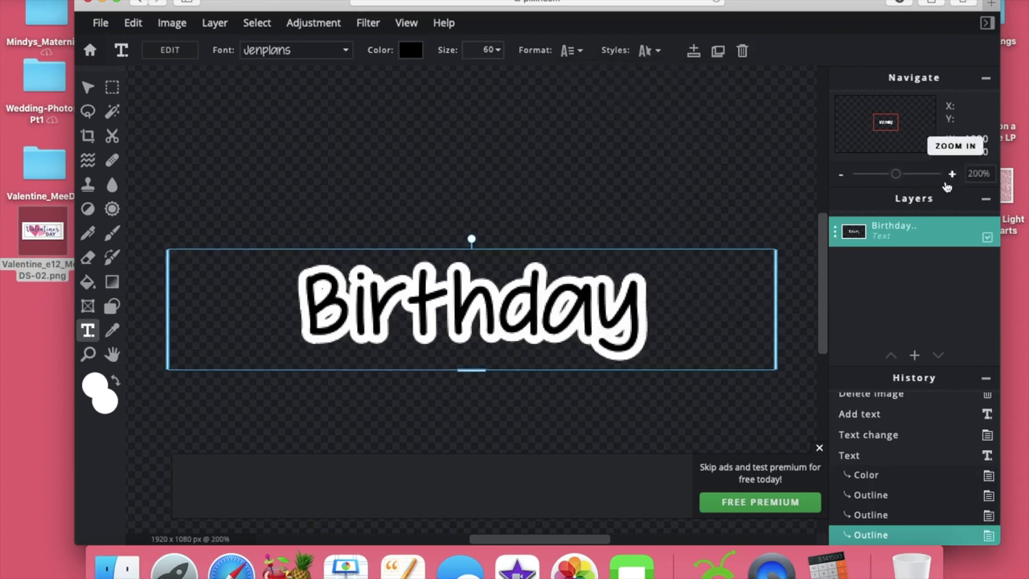
click(112, 306)
mouse_move(316, 280)
mouse_down()
mouse_move(335, 301)
mouse_move(329, 316)
mouse_up()
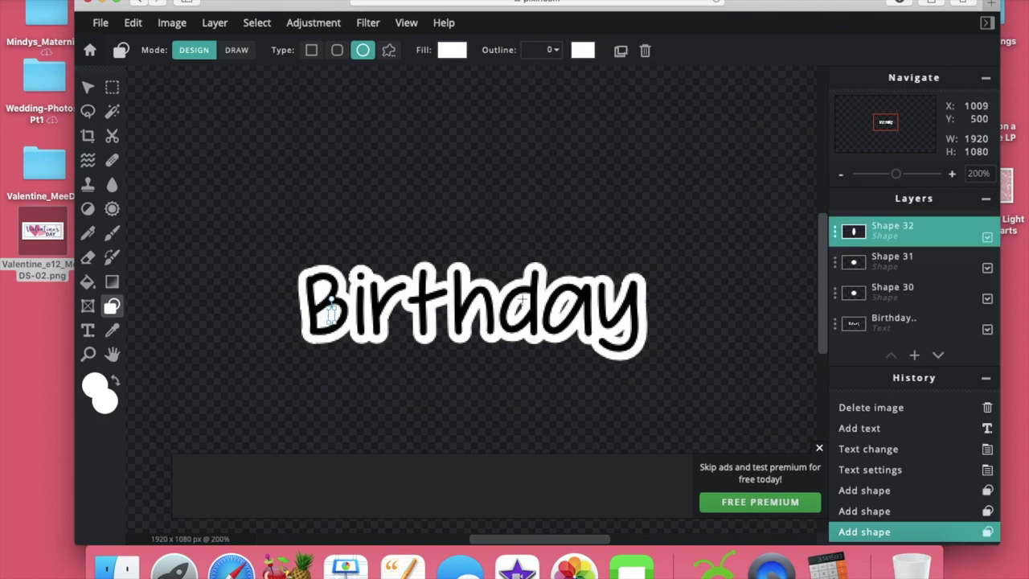
drag(512, 307, 519, 306)
click(520, 265)
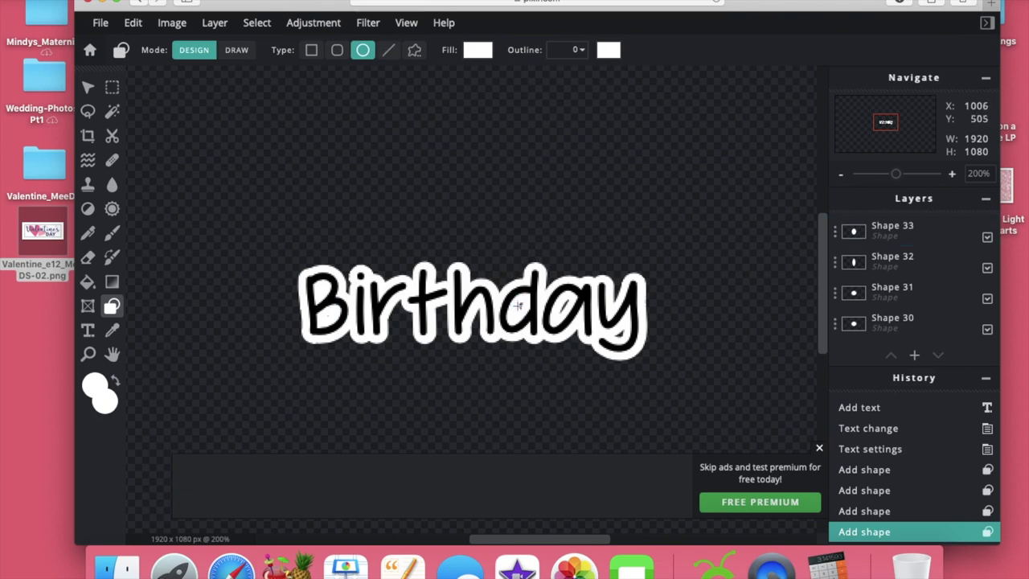
mouse_move(515, 296)
mouse_down()
mouse_move(527, 310)
mouse_move(573, 306)
mouse_move(563, 304)
mouse_up()
Cover the remaining transparent gaps in the a, the y and the lower part of the B with white ellipses.
click(565, 299)
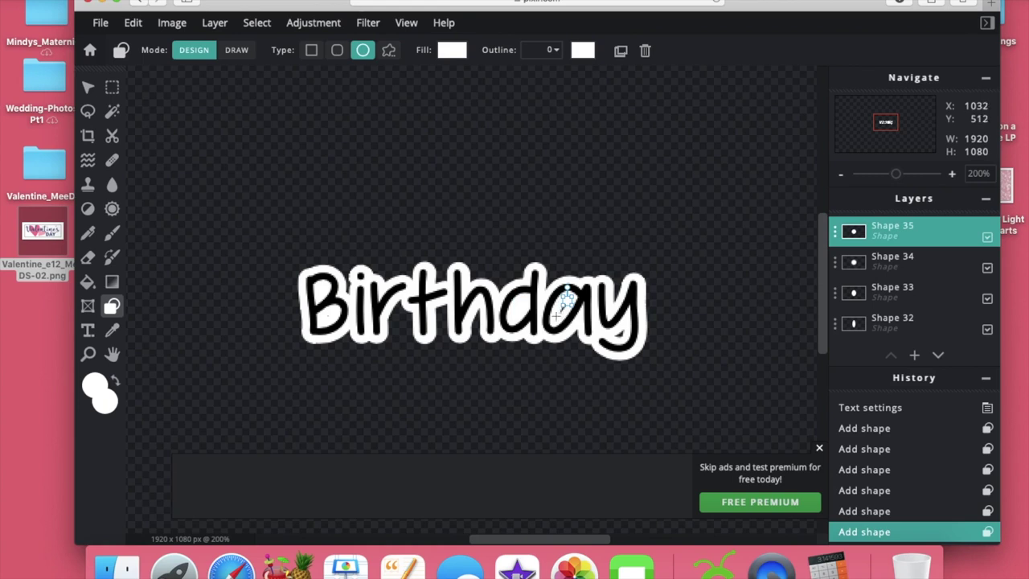
click(554, 315)
drag(555, 299, 625, 338)
click(608, 340)
click(681, 267)
drag(608, 324, 618, 337)
click(515, 164)
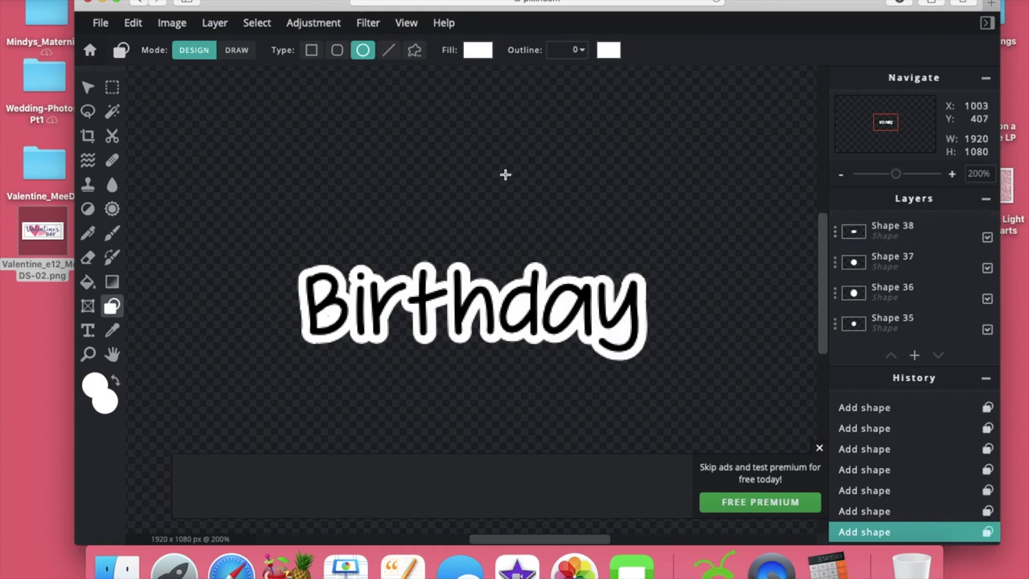
drag(325, 313, 334, 318)
click(459, 181)
Save the image as a PNG file named Birthday and download it.
click(100, 22)
click(121, 155)
double_click(592, 207)
text(Birthday)
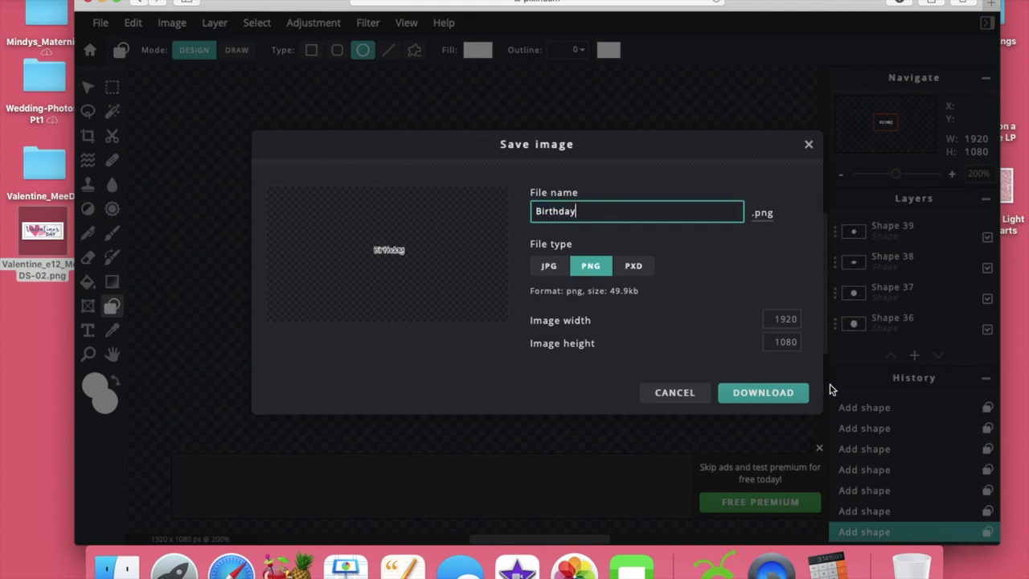
click(787, 393)
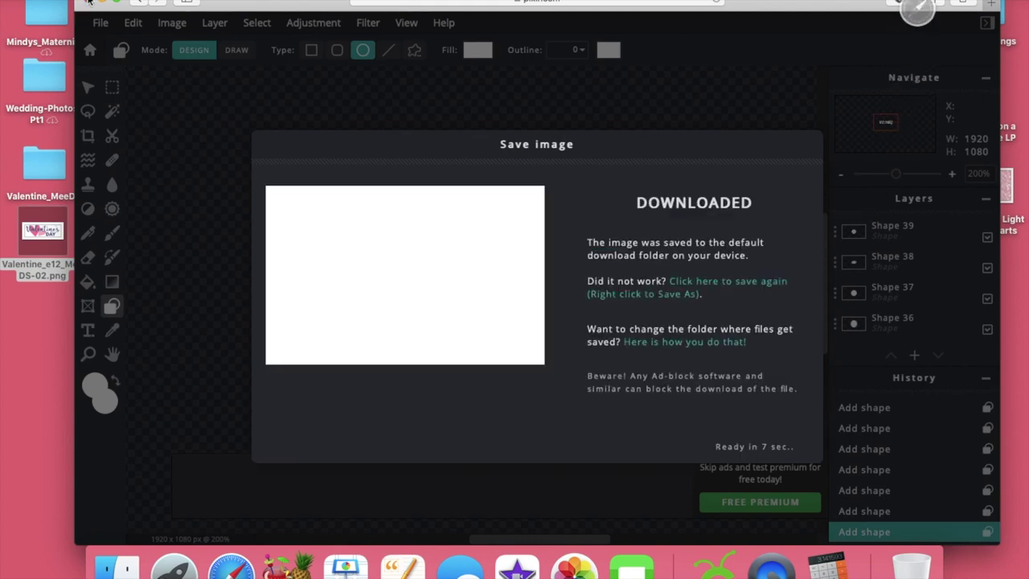
Switch to Cricut Design Space and load Birthday.png from Downloads as a new image upload.
click(100, 3)
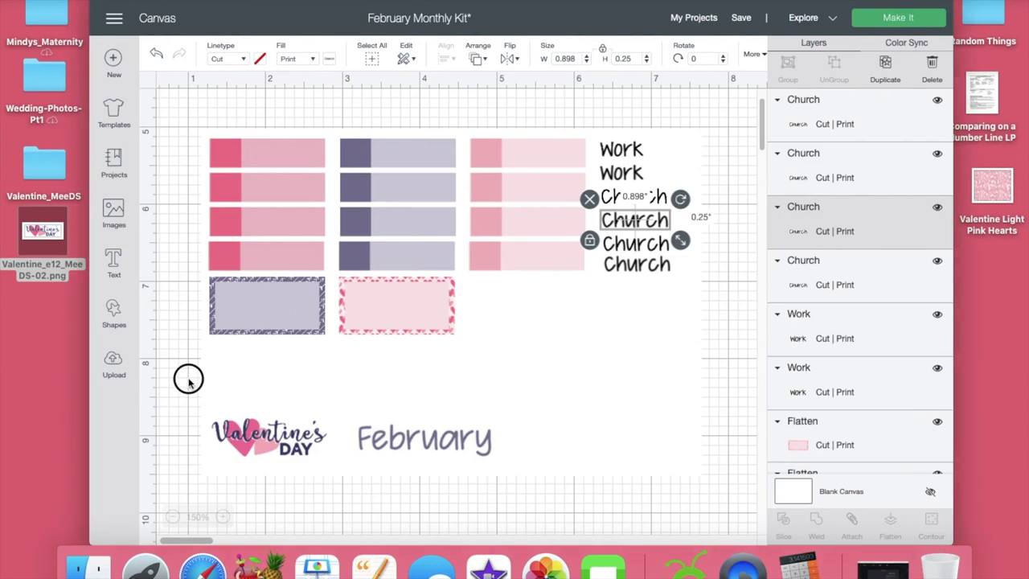
click(113, 365)
click(371, 257)
click(536, 275)
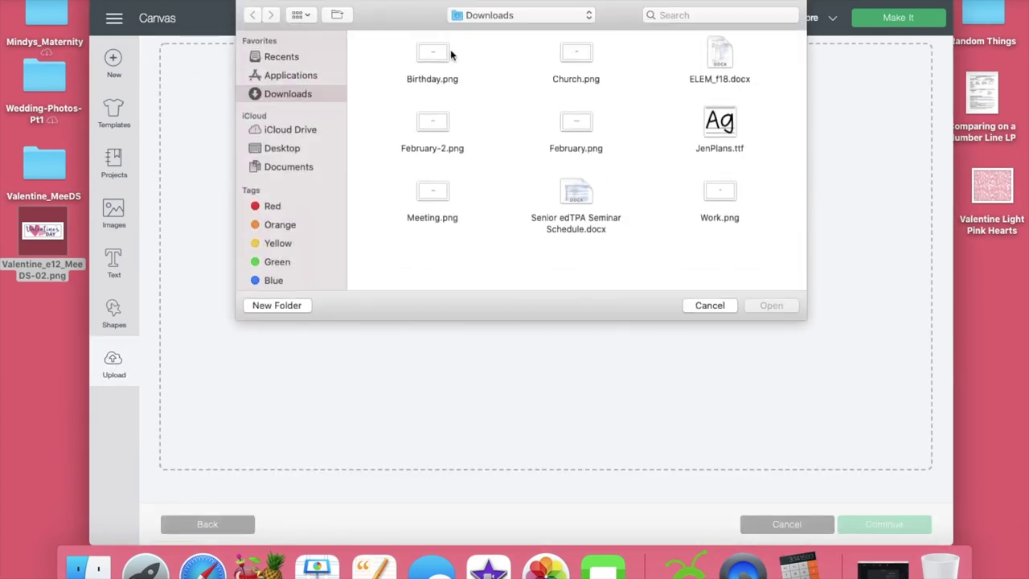
click(450, 53)
click(755, 305)
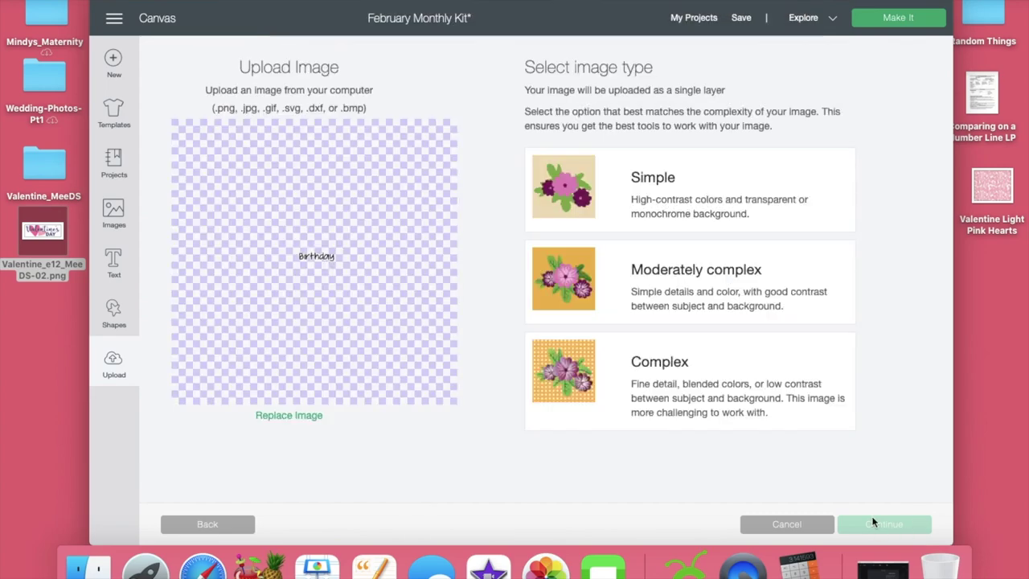
Classify the Birthday image as Complex and save it as a Print Then Cut image, retrying the save if needed.
click(743, 404)
click(872, 523)
click(873, 523)
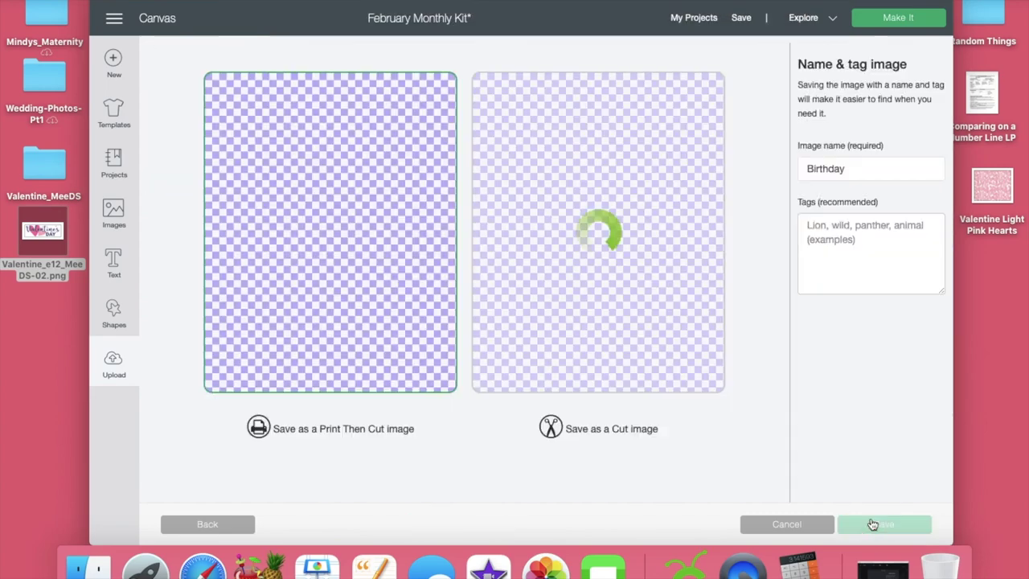
click(873, 524)
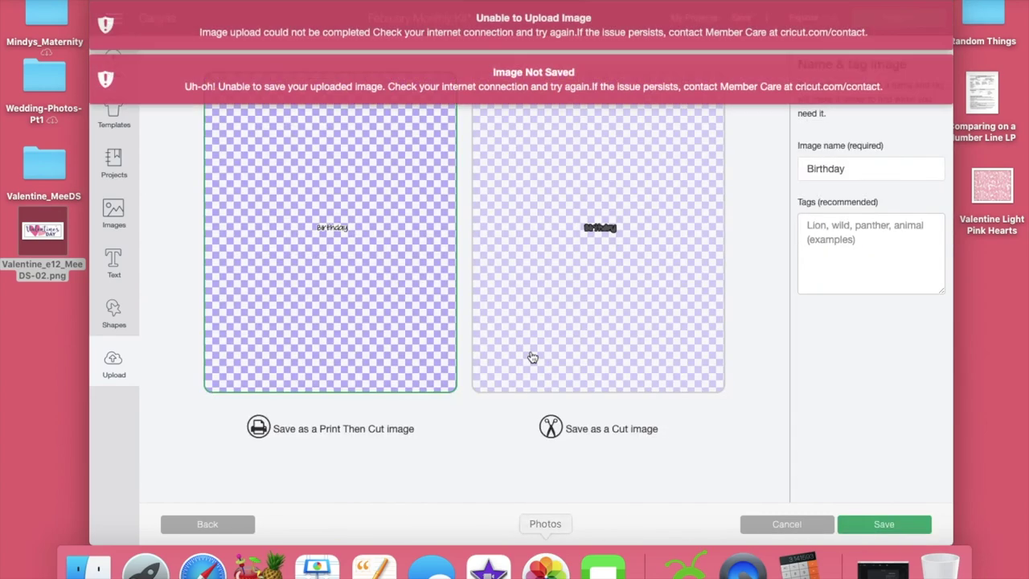
click(517, 71)
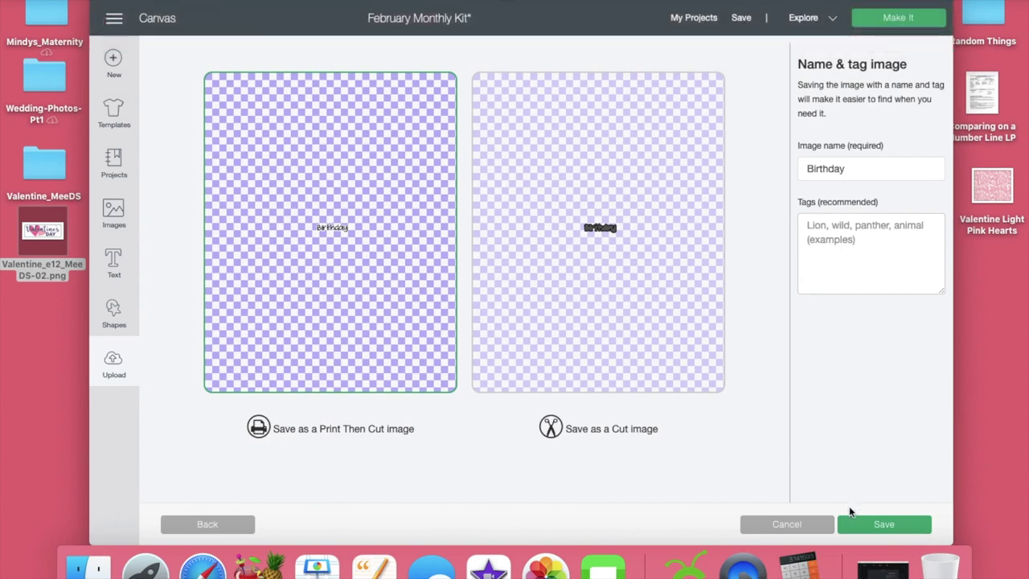
click(862, 524)
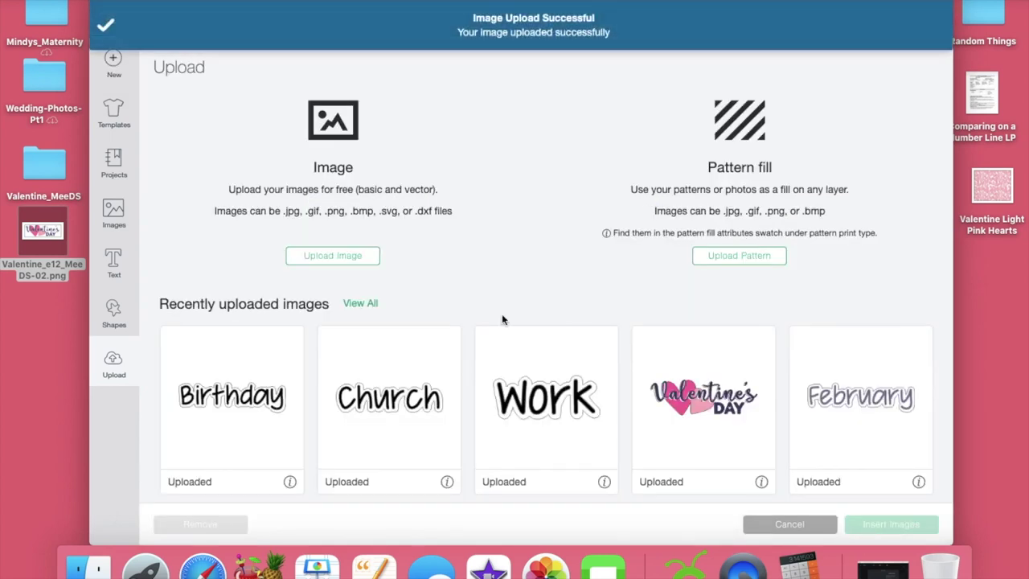
Insert the Birthday image into the kit, set its height to 0.25" and place it just below the light pink strips.
click(865, 526)
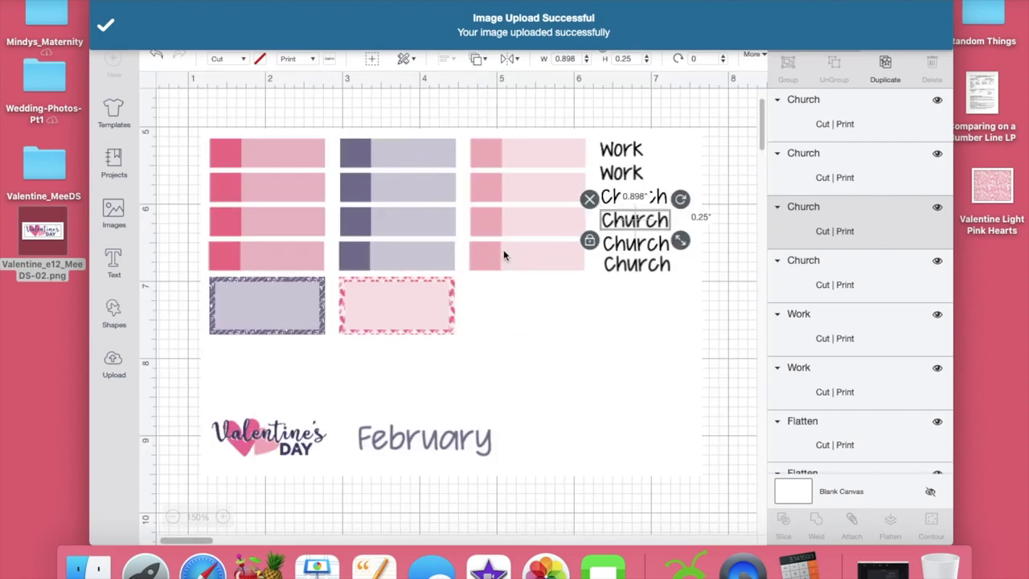
drag(312, 191, 578, 333)
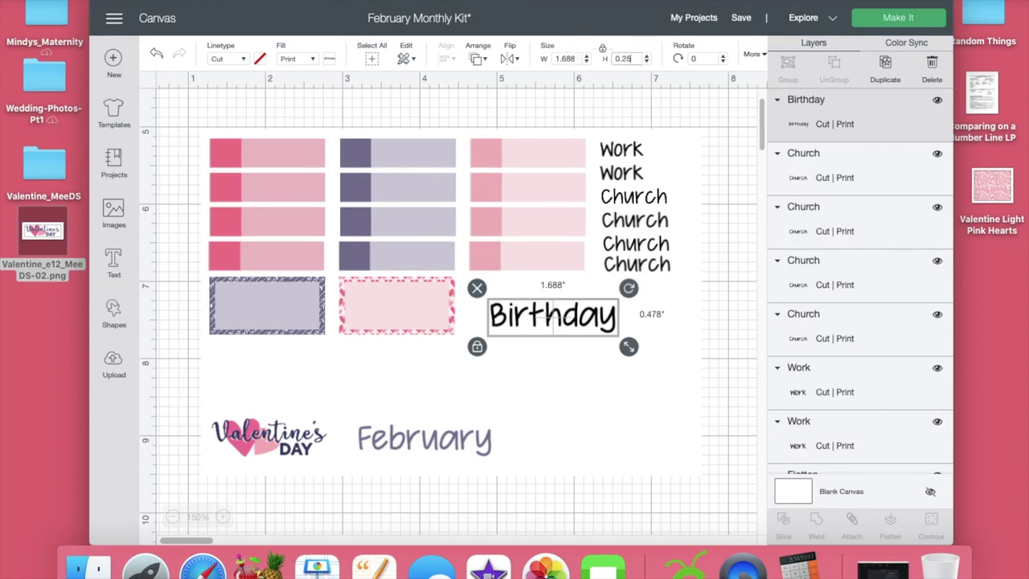
key(Return)
drag(509, 309, 490, 285)
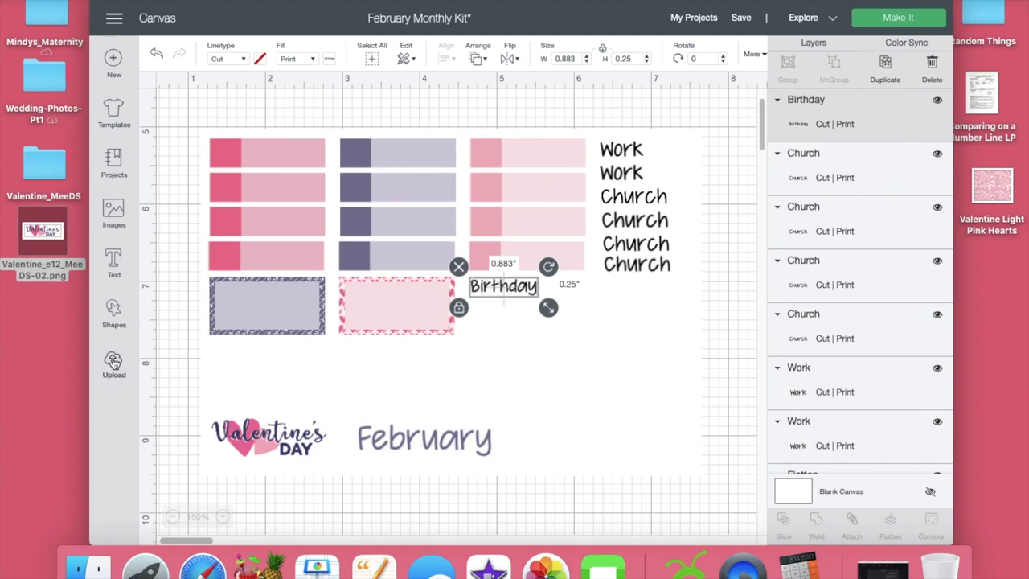
Load Meeting.png from Downloads as a new image upload.
click(113, 366)
click(321, 316)
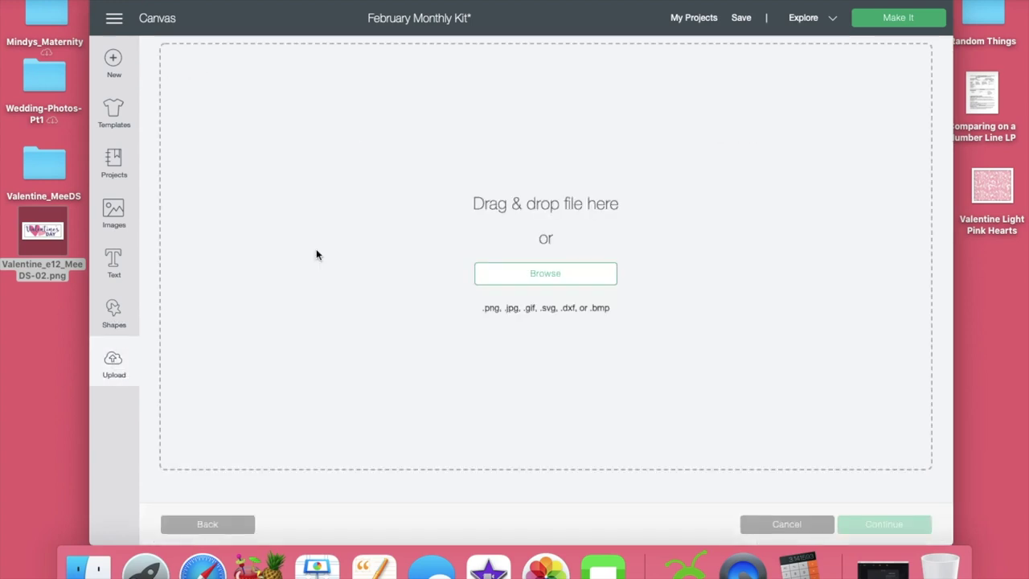
click(593, 275)
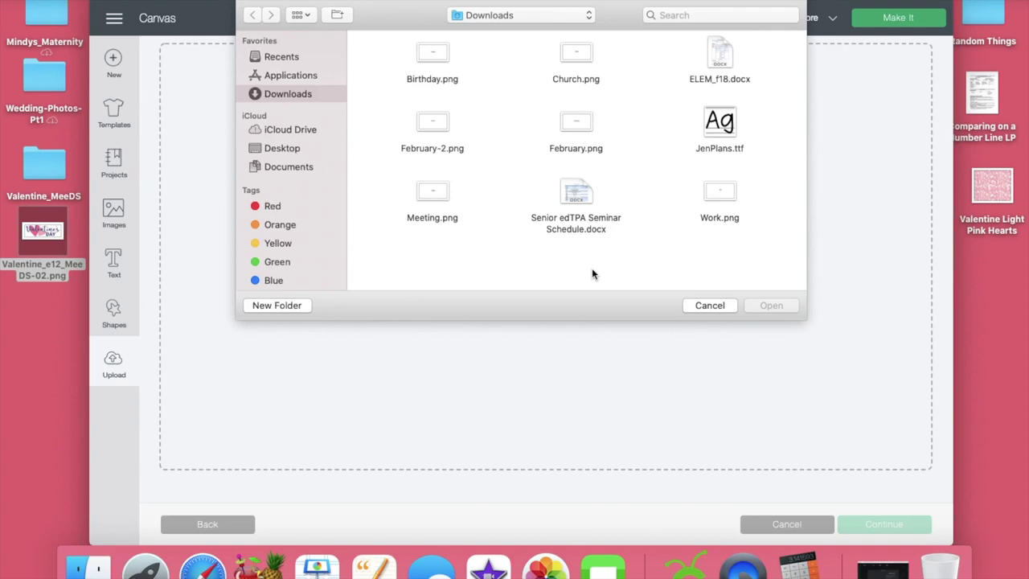
click(427, 197)
click(758, 302)
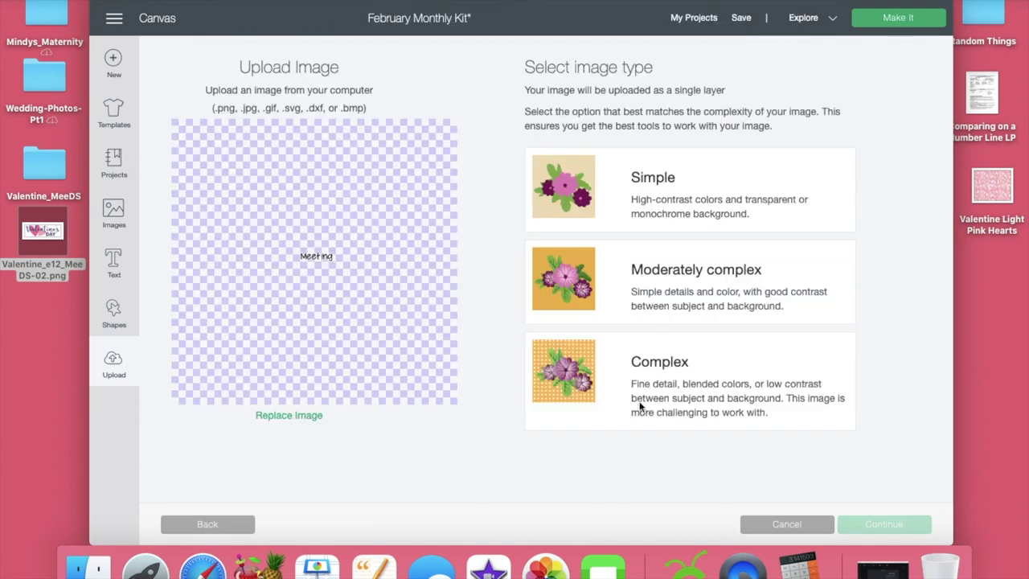
Classify the Meeting image as Complex and save it as a Print Then Cut image.
click(641, 407)
click(887, 524)
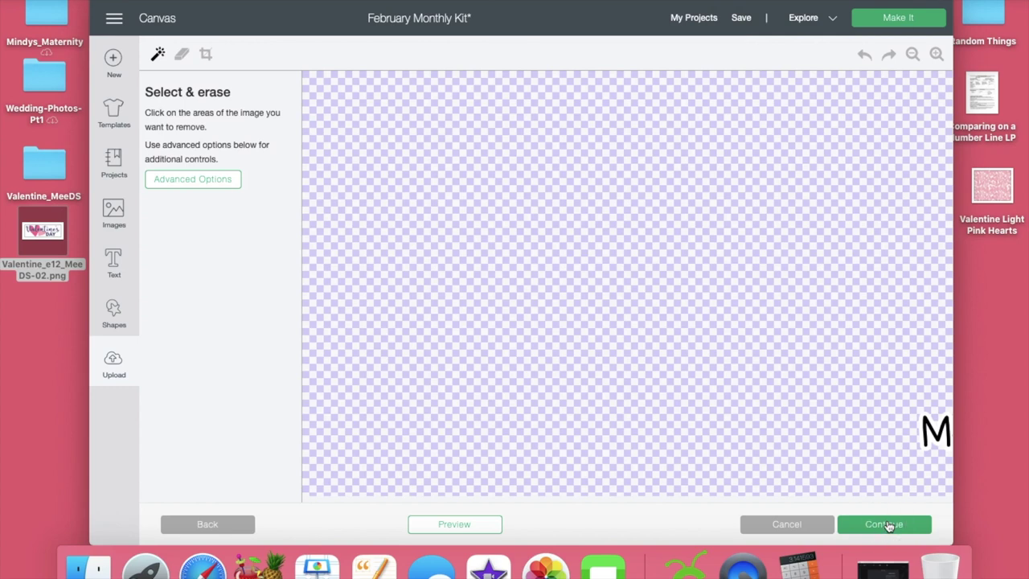
click(887, 524)
click(887, 524)
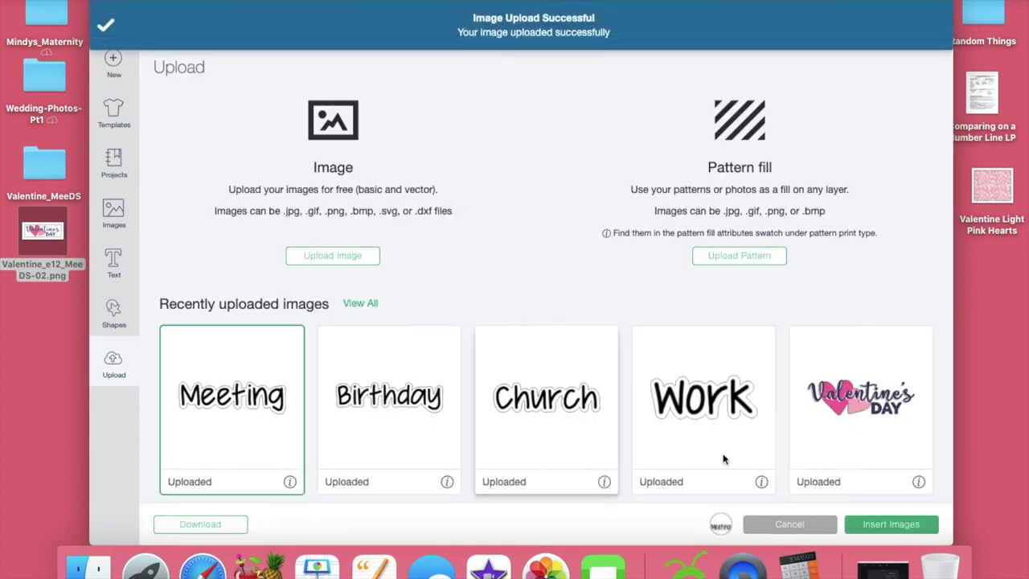
Insert the Meeting image into the kit, set its height to 0.25" and place it directly under Birthday.
click(861, 518)
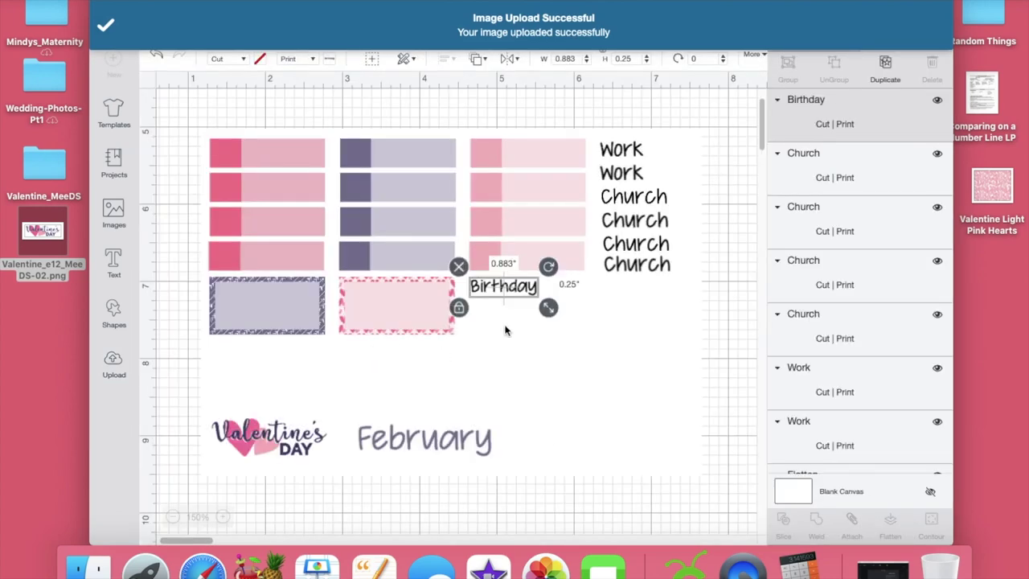
drag(345, 224, 550, 344)
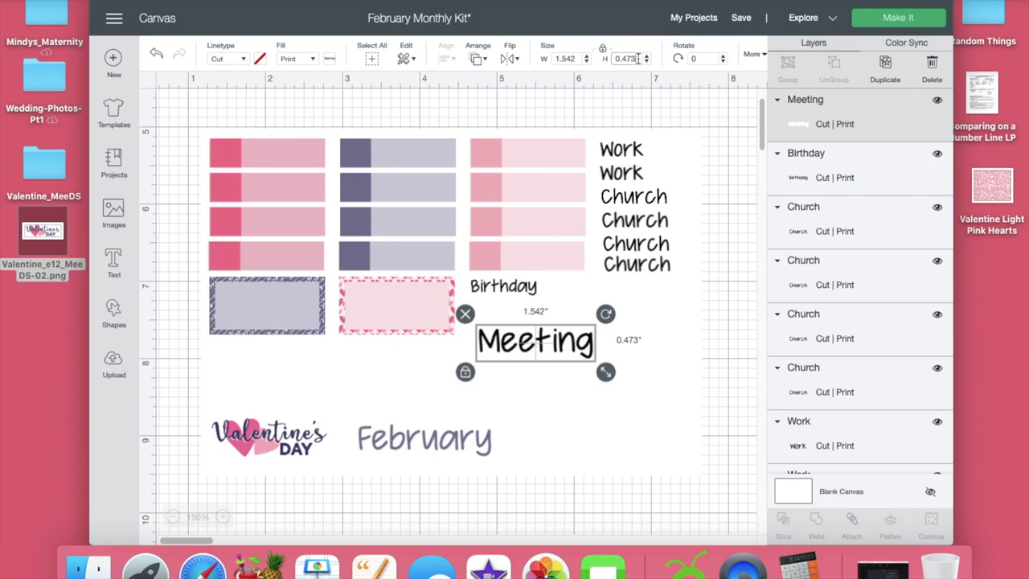
text(0.25)
key(Return)
drag(489, 332, 483, 305)
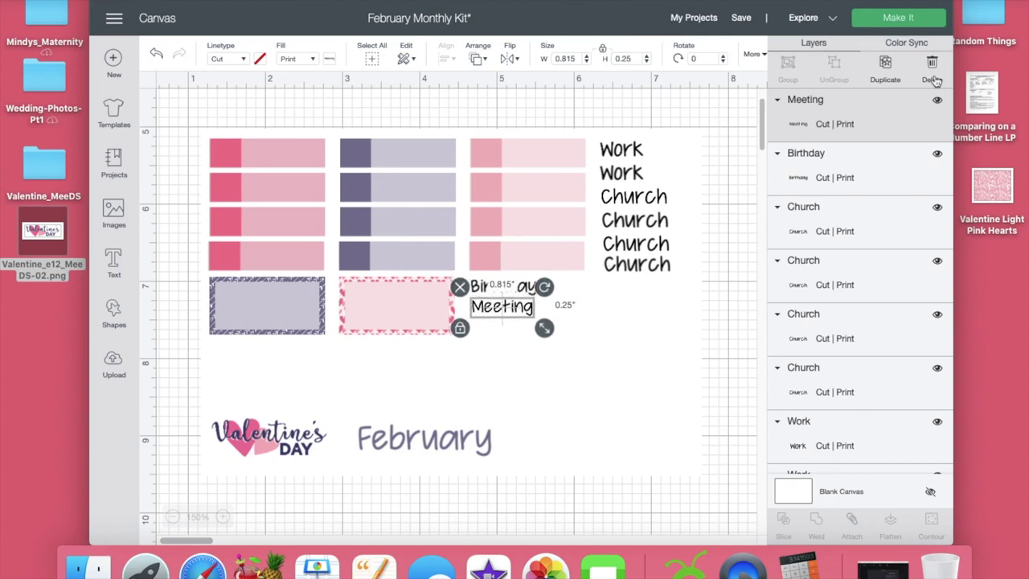
Duplicate the Meeting word three times, placing one copy below it and two stacked in a column beside Birthday.
click(886, 64)
drag(521, 325, 496, 332)
key(super+d)
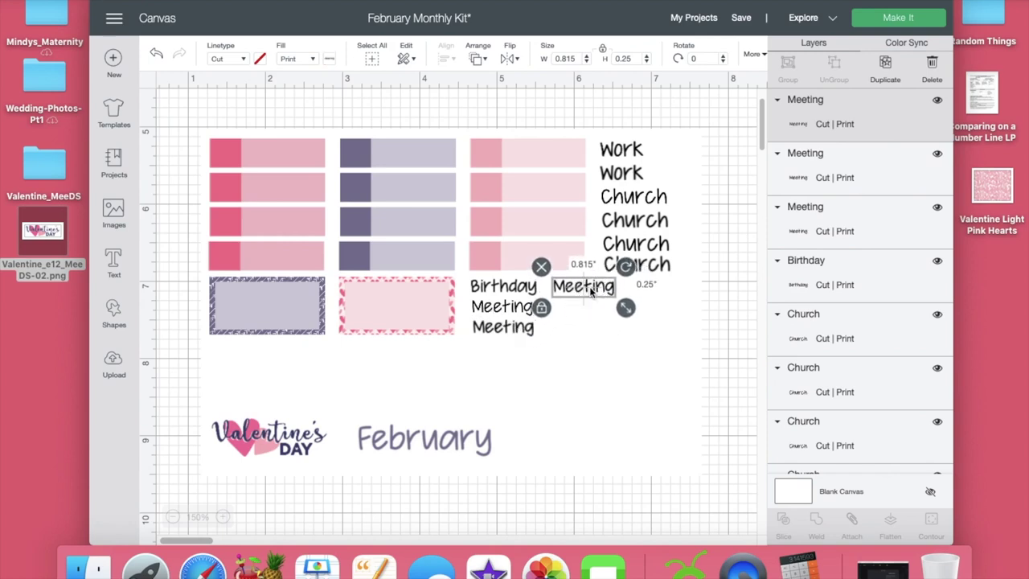
key(super+d)
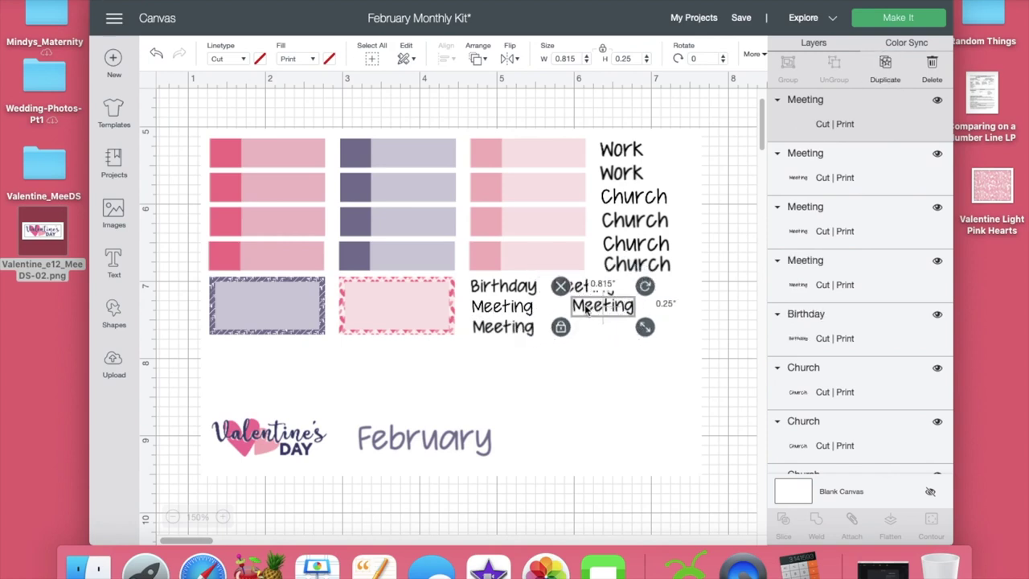
click(897, 75)
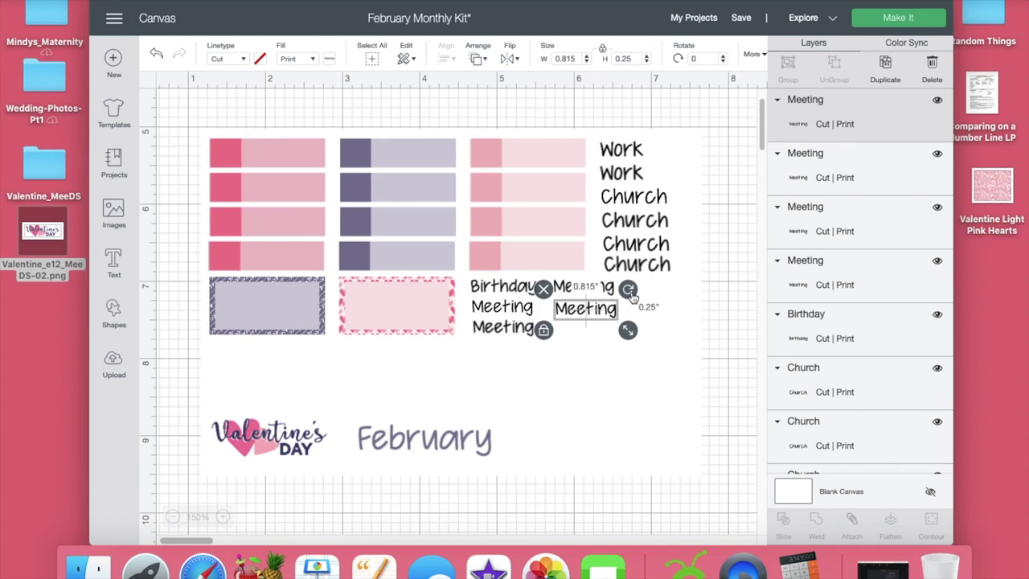